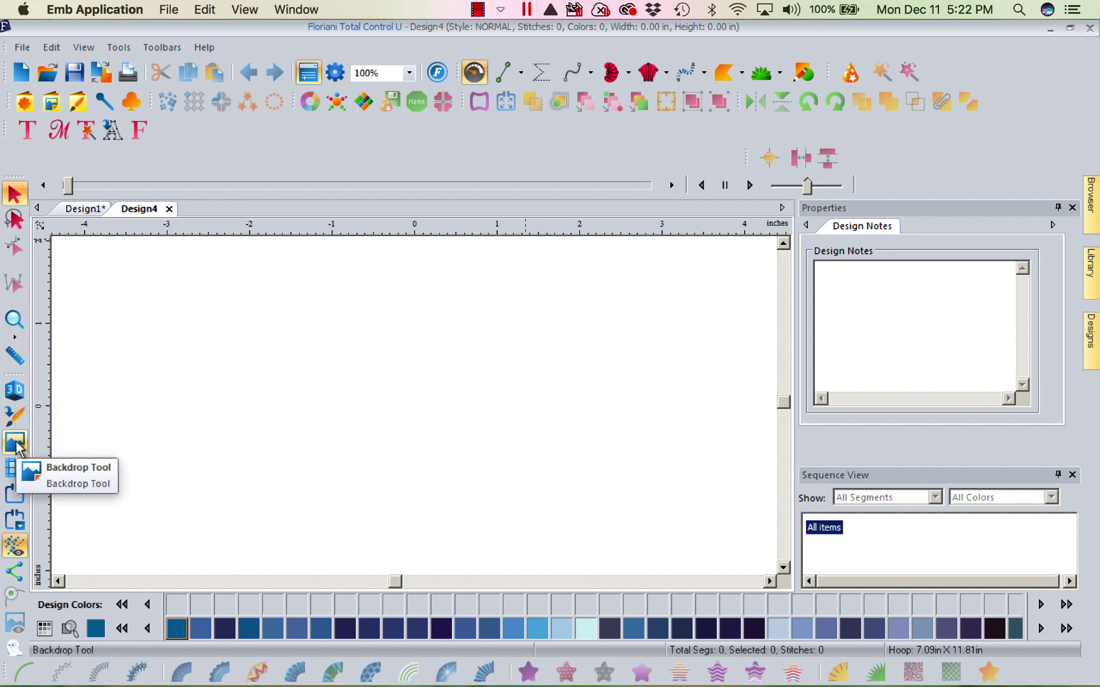
# - Load the IMG_9427 image from the Desktop as the backdrop and measure its width from edge to edge
pyautogui.click(16, 443)
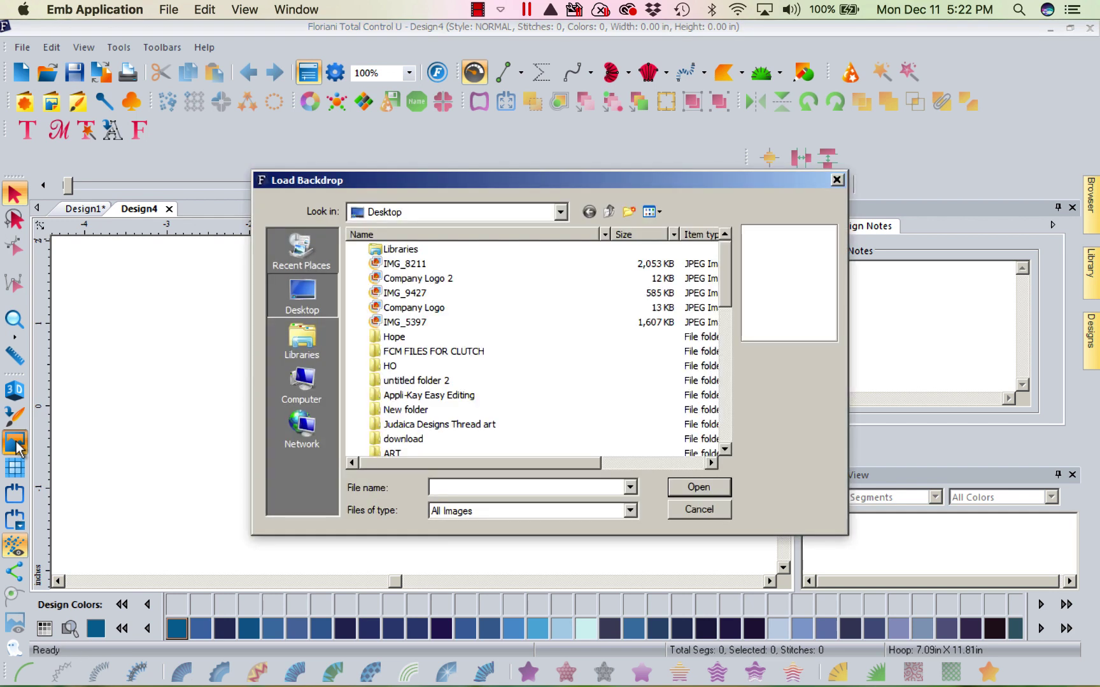
pyautogui.click(417, 294)
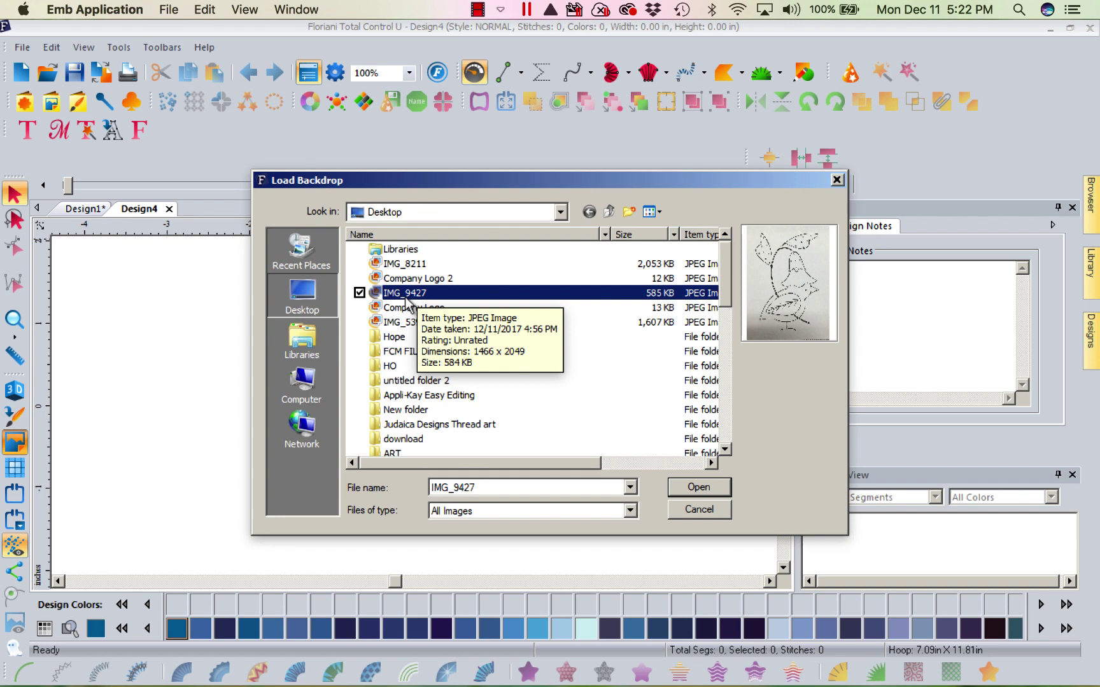
pyautogui.click(693, 490)
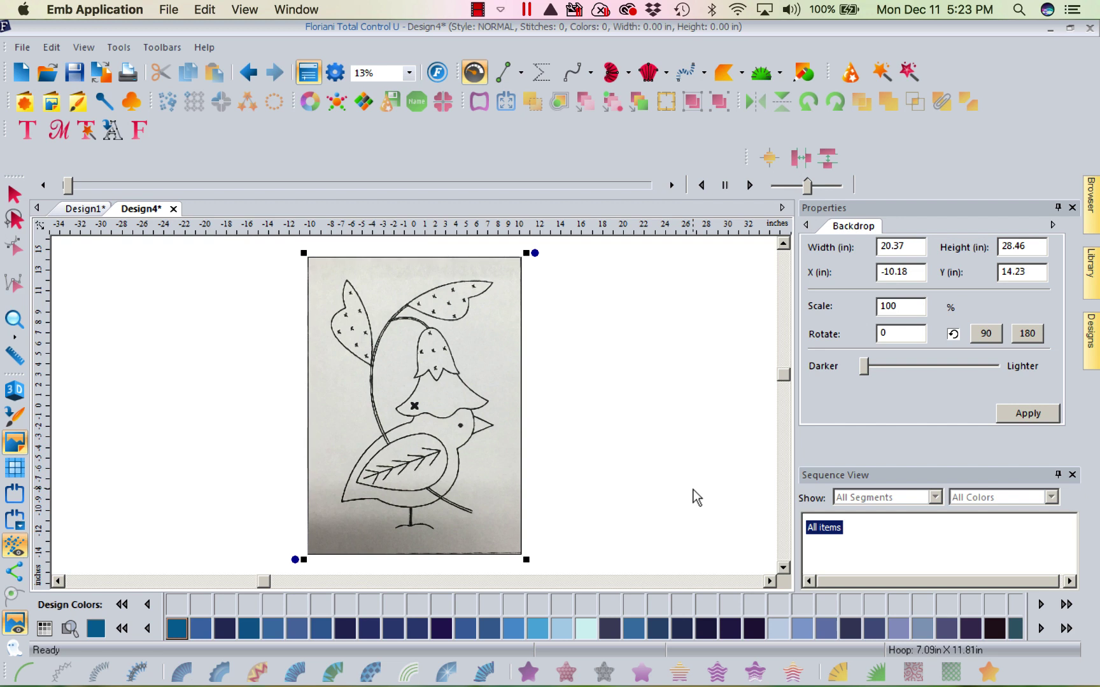
pyautogui.click(15, 357)
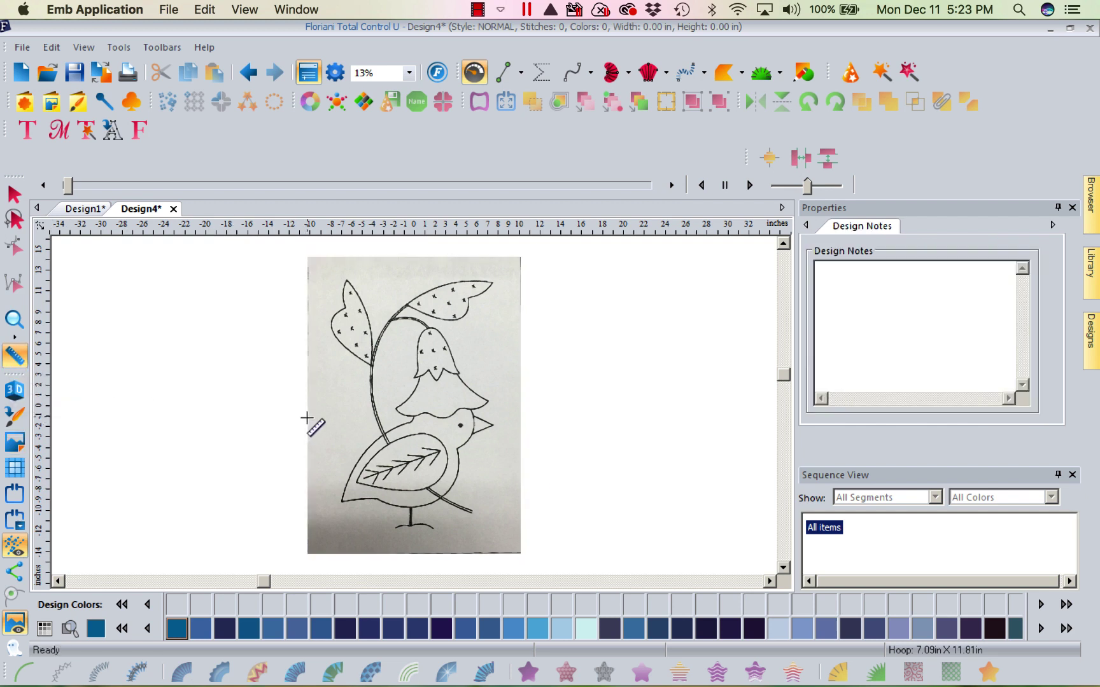
pyautogui.moveTo(306, 416); pyautogui.dragTo(522, 416)
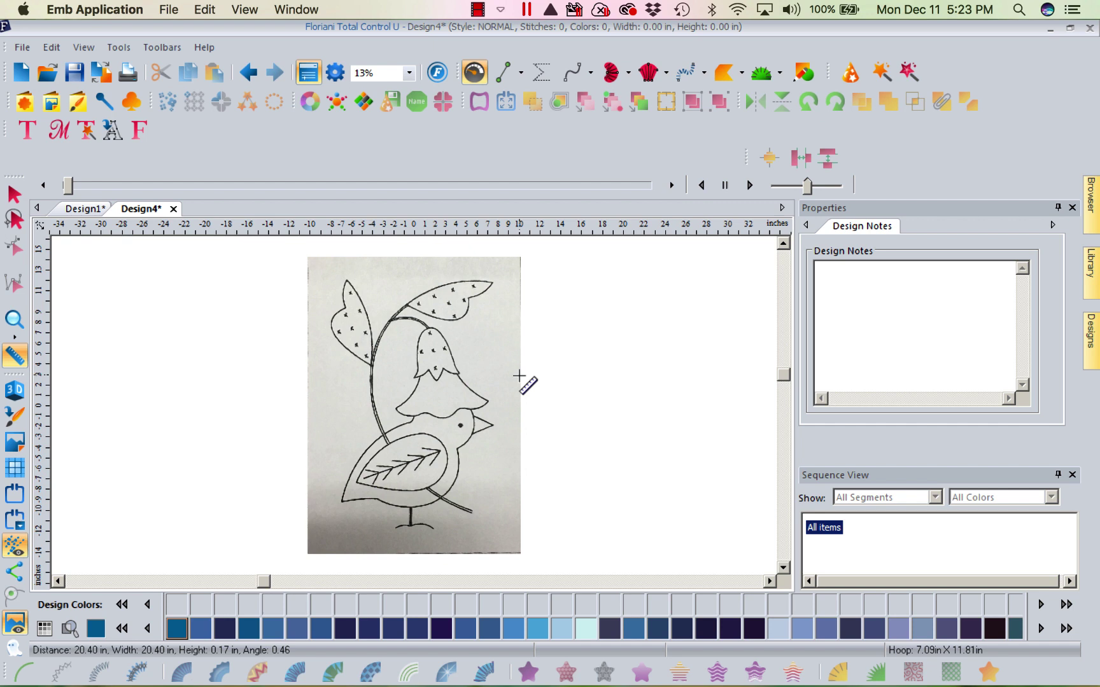
# - Define the backdrop's scale with a reference line across its full width and a requested length of 5 in
pyautogui.doubleClick(442, 385)
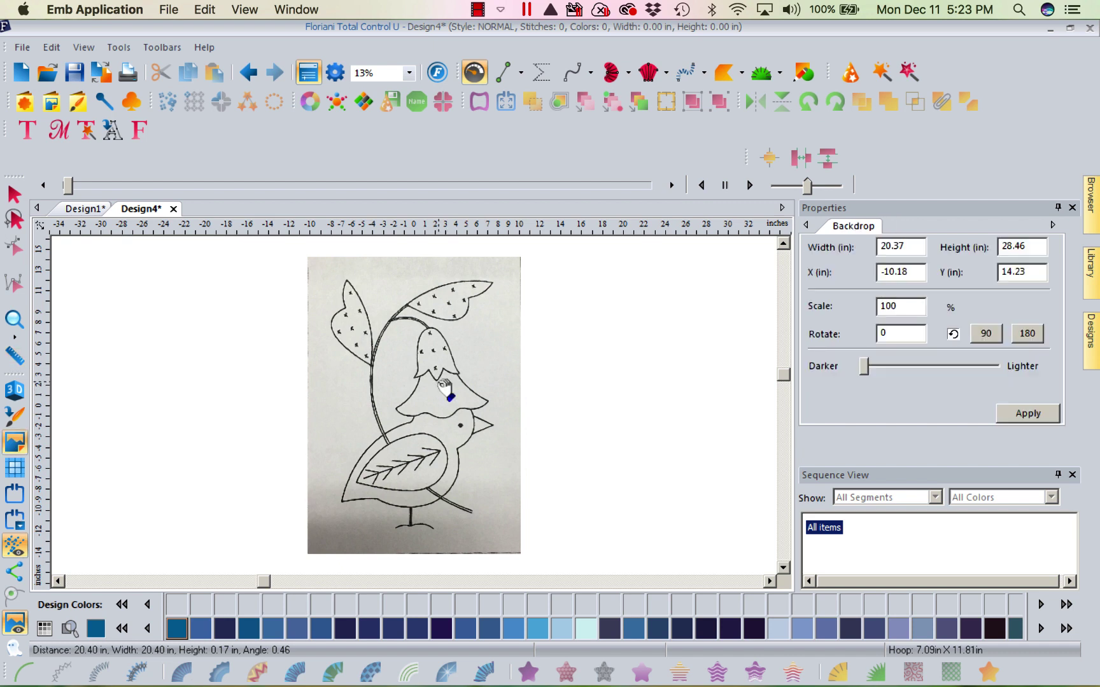
pyautogui.rightClick(444, 387)
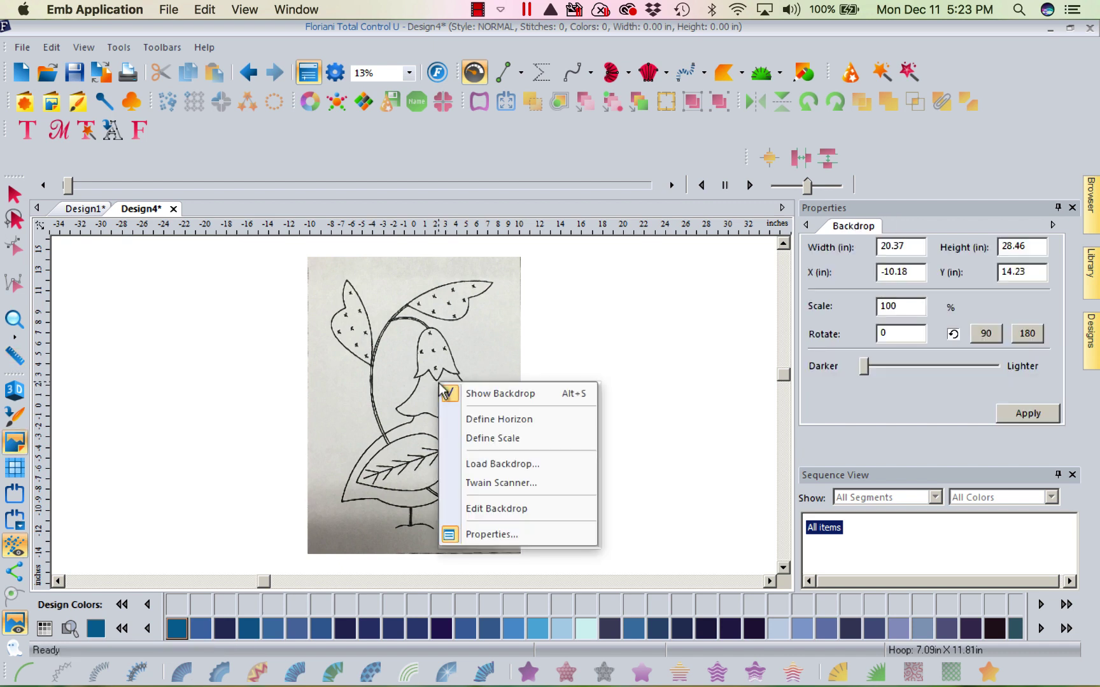
pyautogui.click(478, 439)
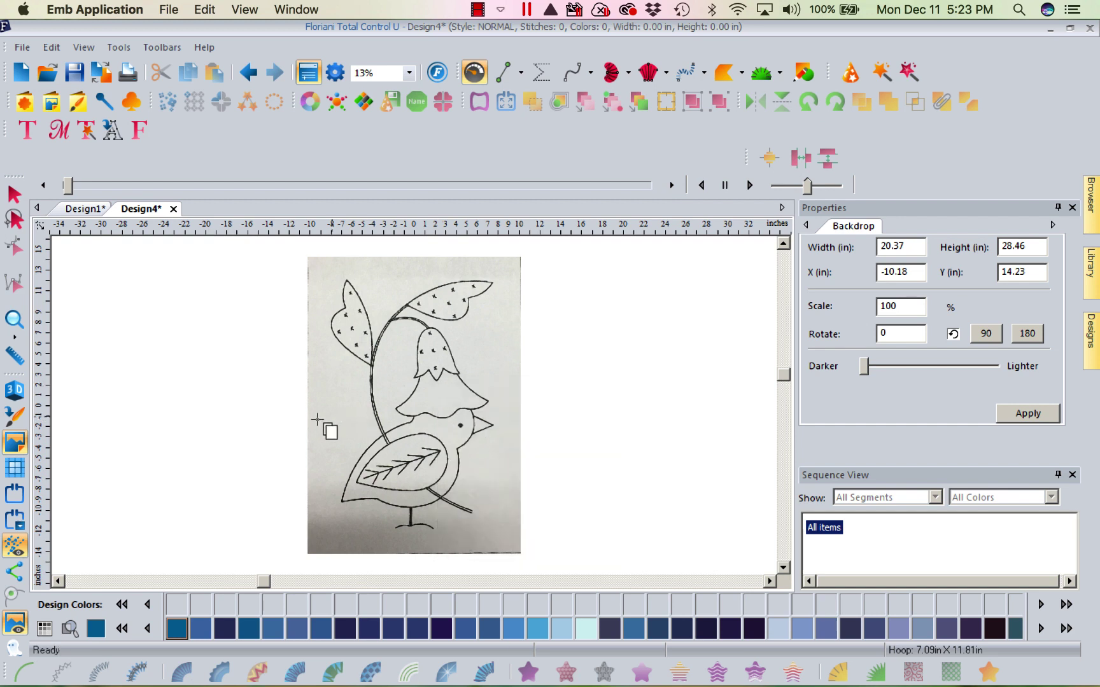
pyautogui.moveTo(306, 419); pyautogui.dragTo(519, 415)
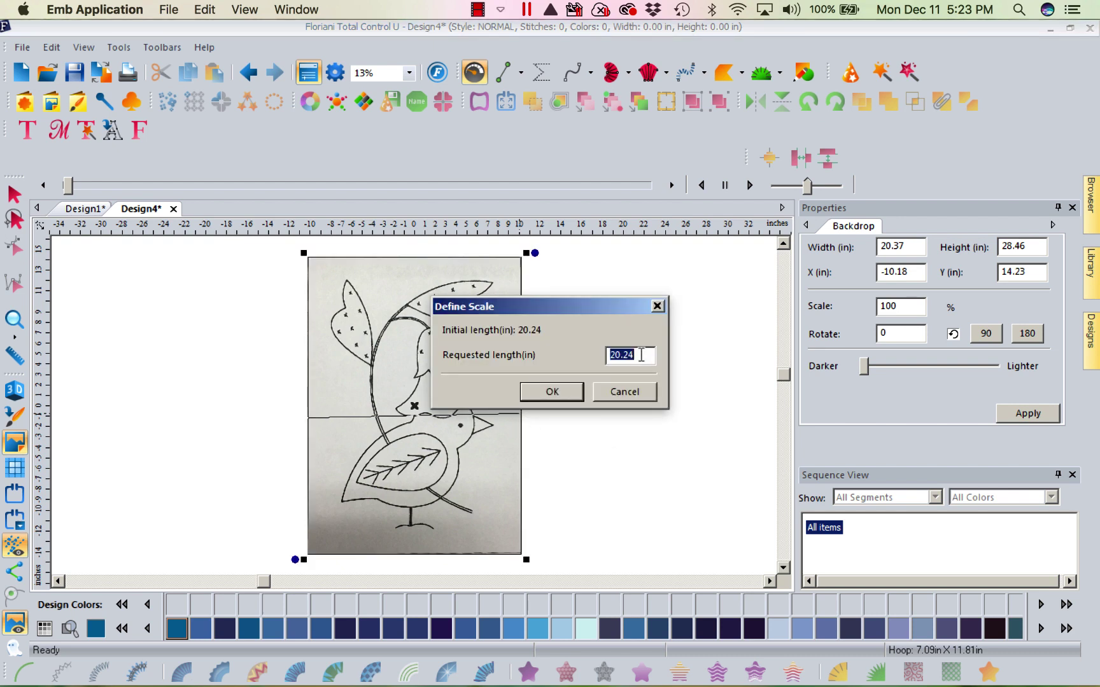
pyautogui.write('5')
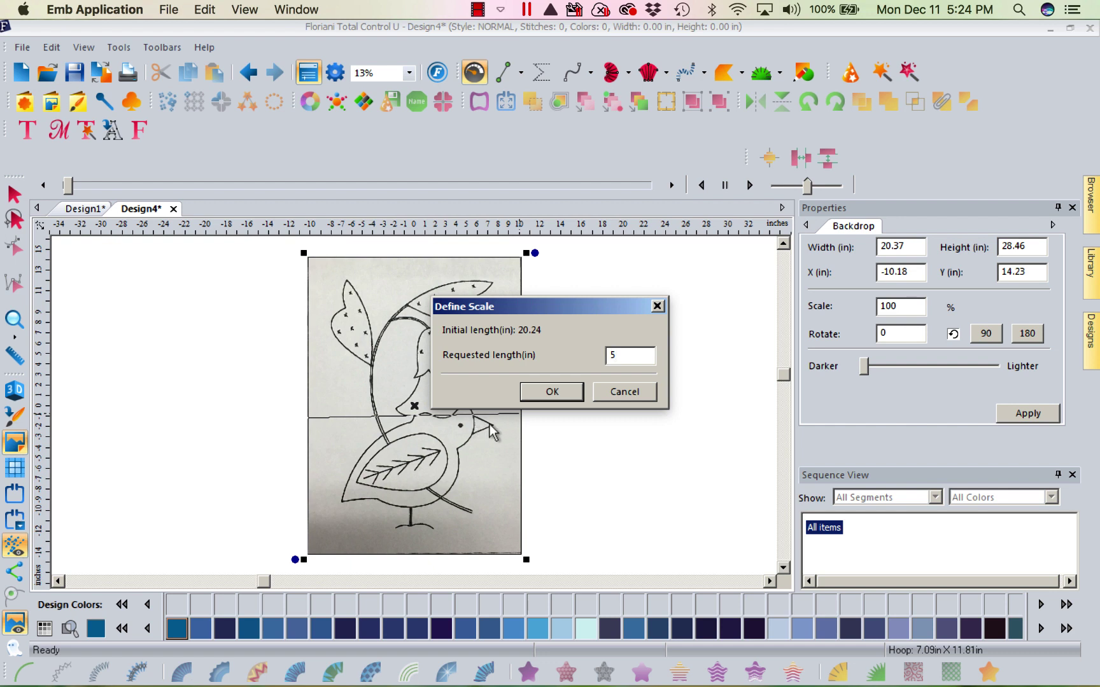
pyautogui.click(551, 391)
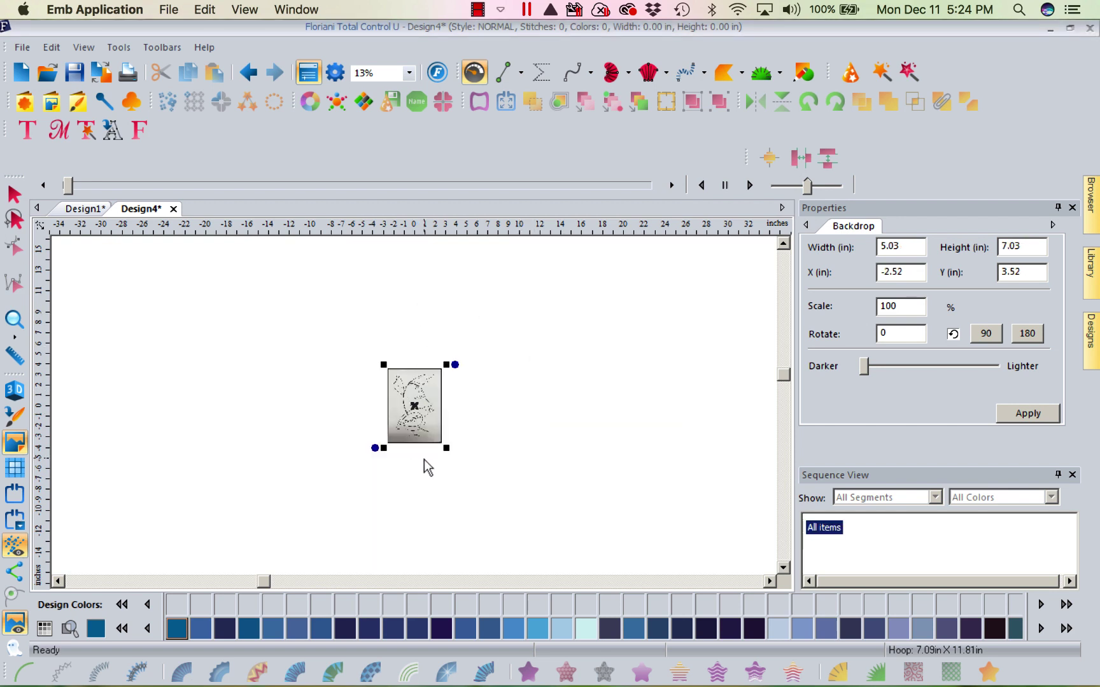
# - Examine the scaled bird drawing at 100% from the leaves to the feet, and inspect the wing's outline close up
pyautogui.click(409, 73)
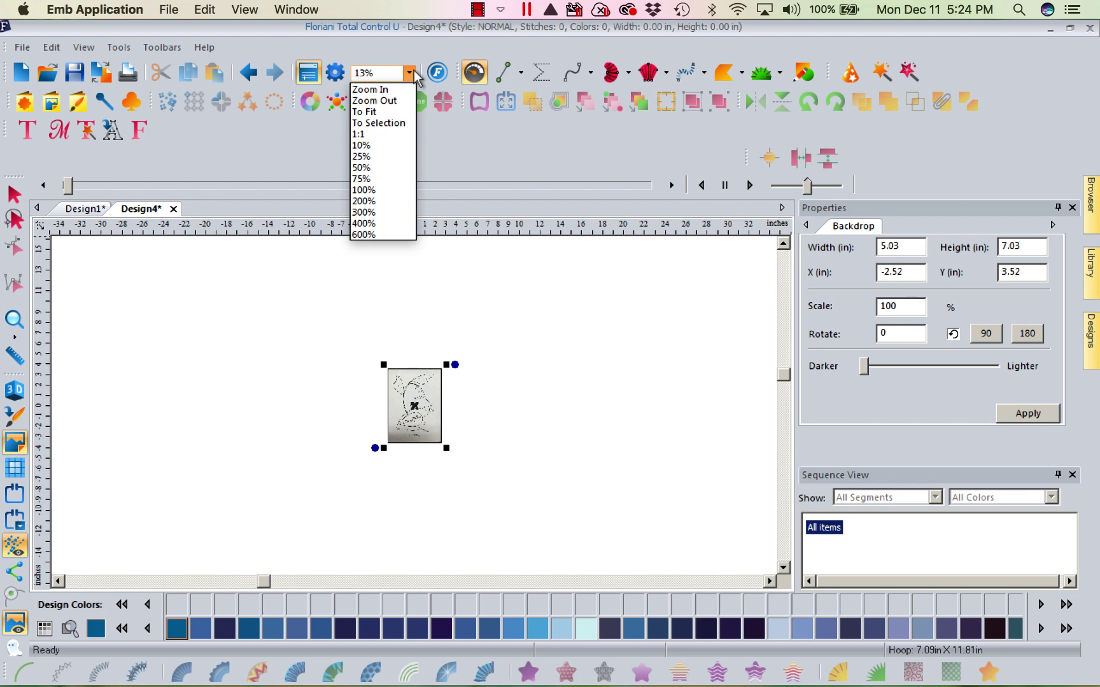
pyautogui.click(392, 189)
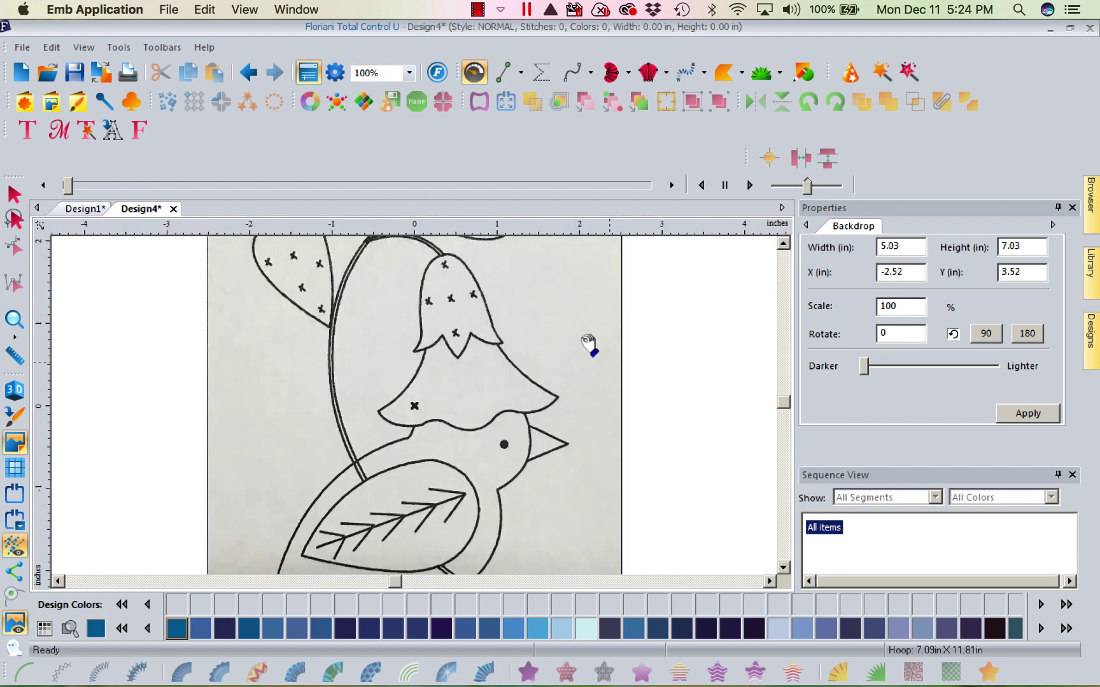
pyautogui.click(783, 244)
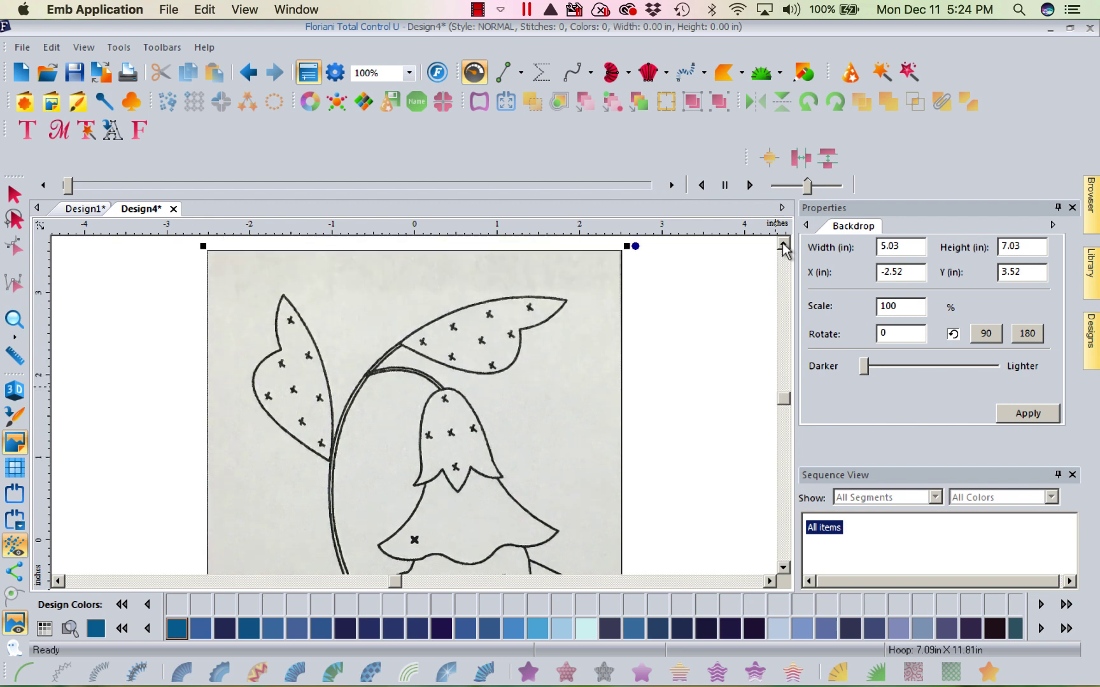
pyautogui.click(784, 567)
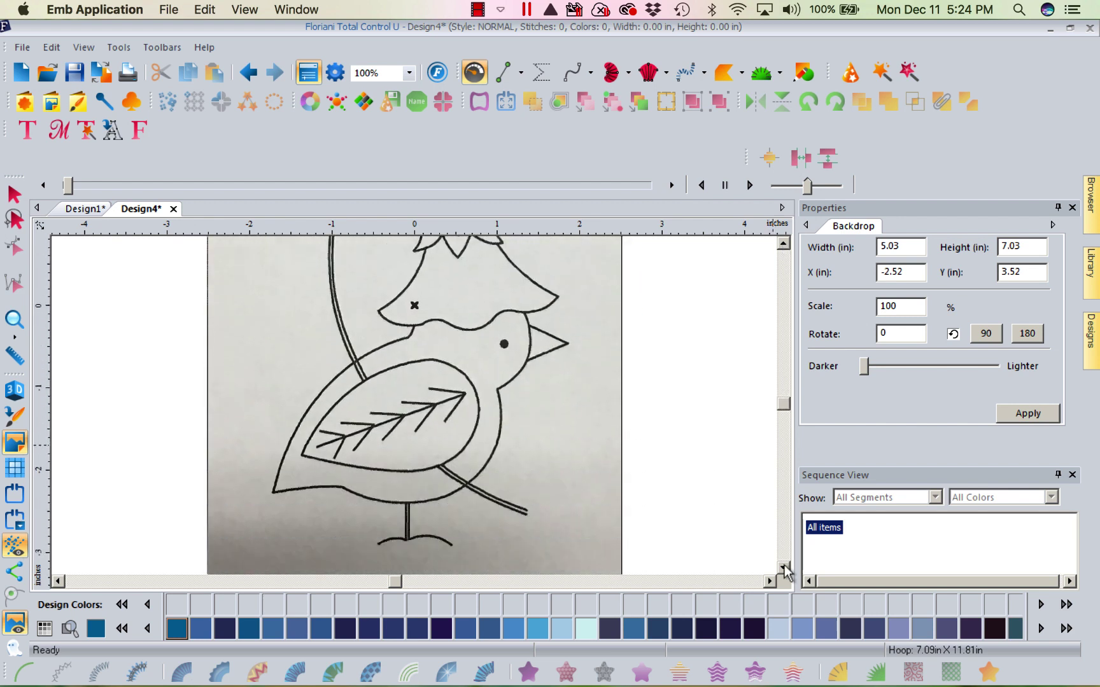
pyautogui.click(783, 244)
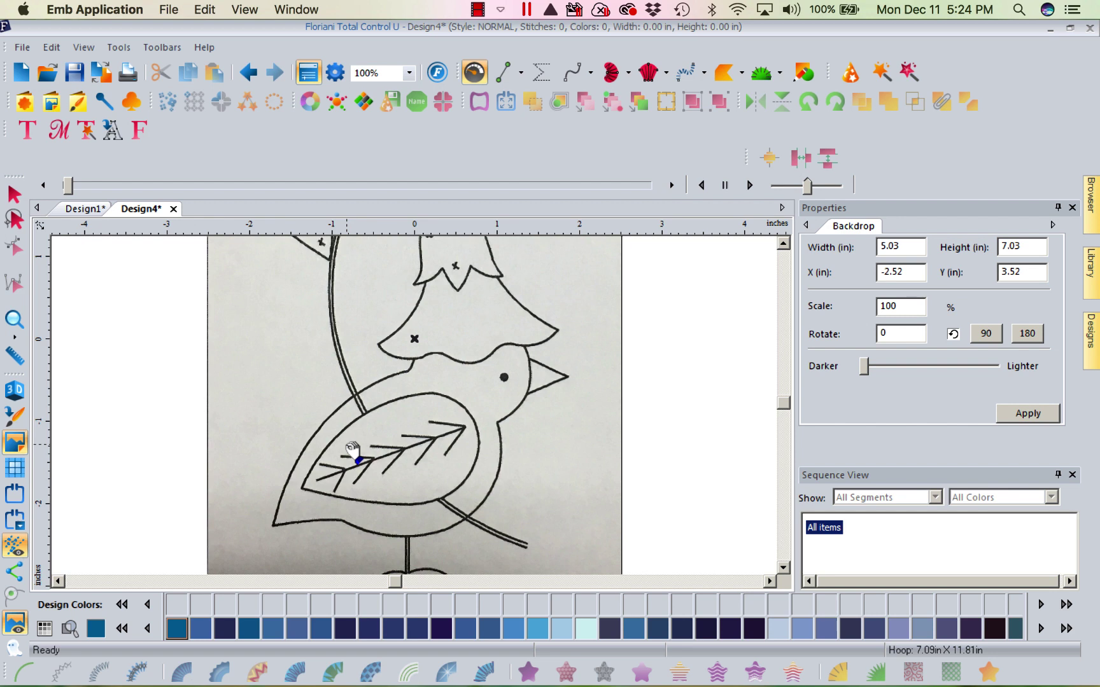
pyautogui.click(507, 73)
pyautogui.click(14, 319)
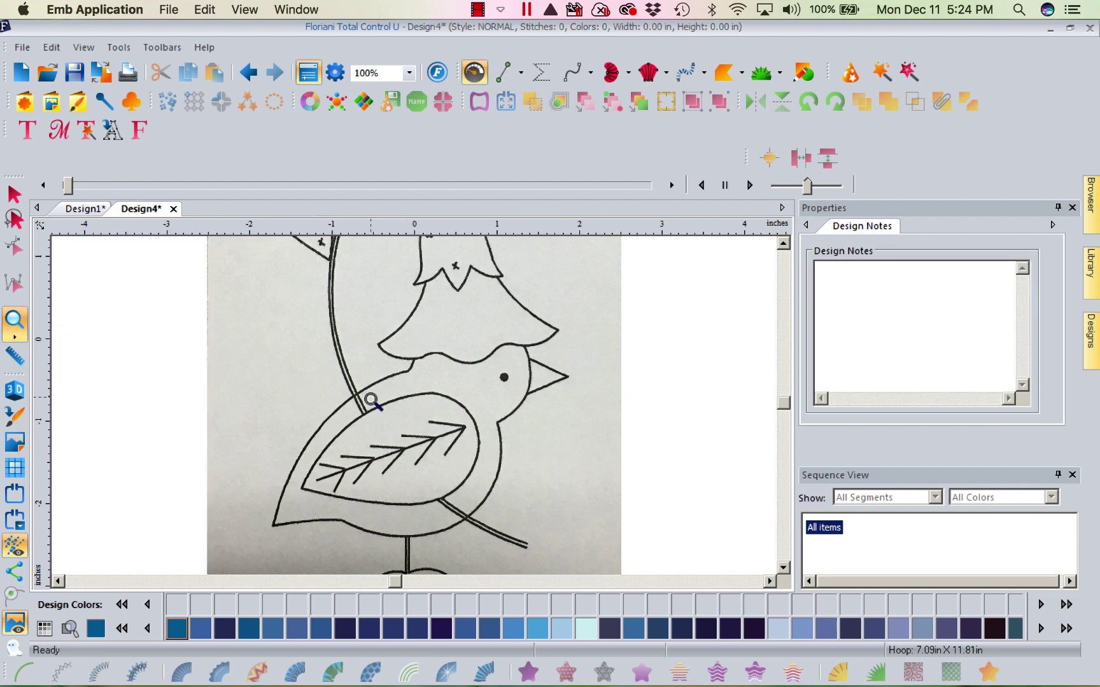
pyautogui.moveTo(368, 394); pyautogui.dragTo(387, 413)
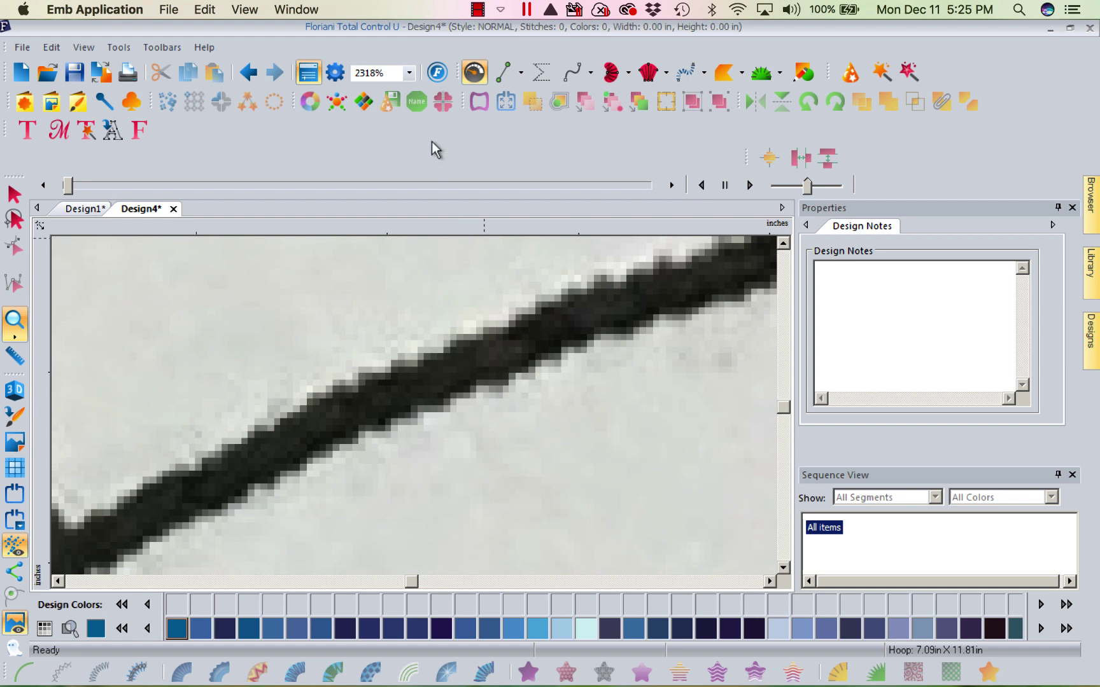
pyautogui.click(410, 73)
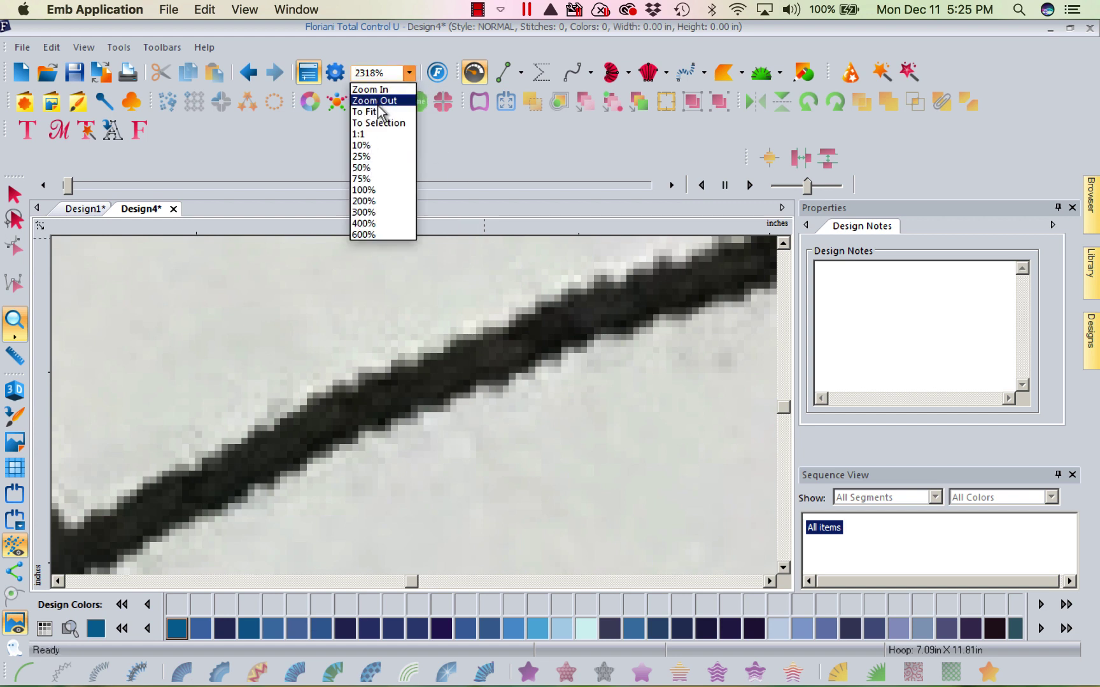
pyautogui.click(375, 112)
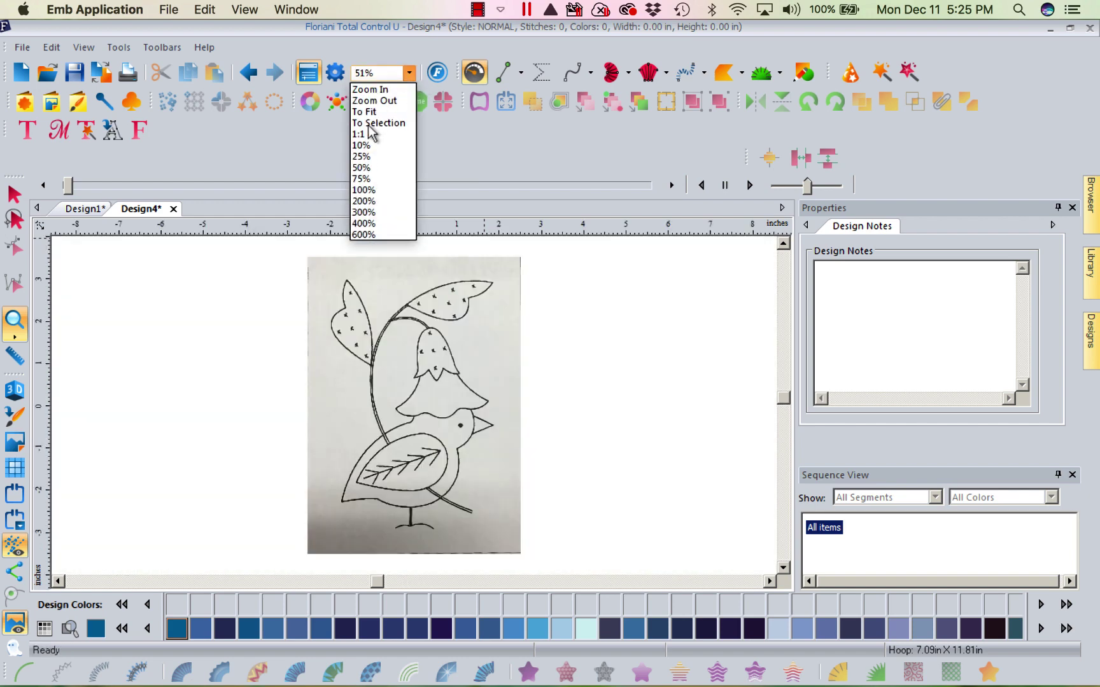
# - Start an artwork path near the wing's pointed tip and trace the wing outline along its upper edge to the front curve
pyautogui.click(369, 191)
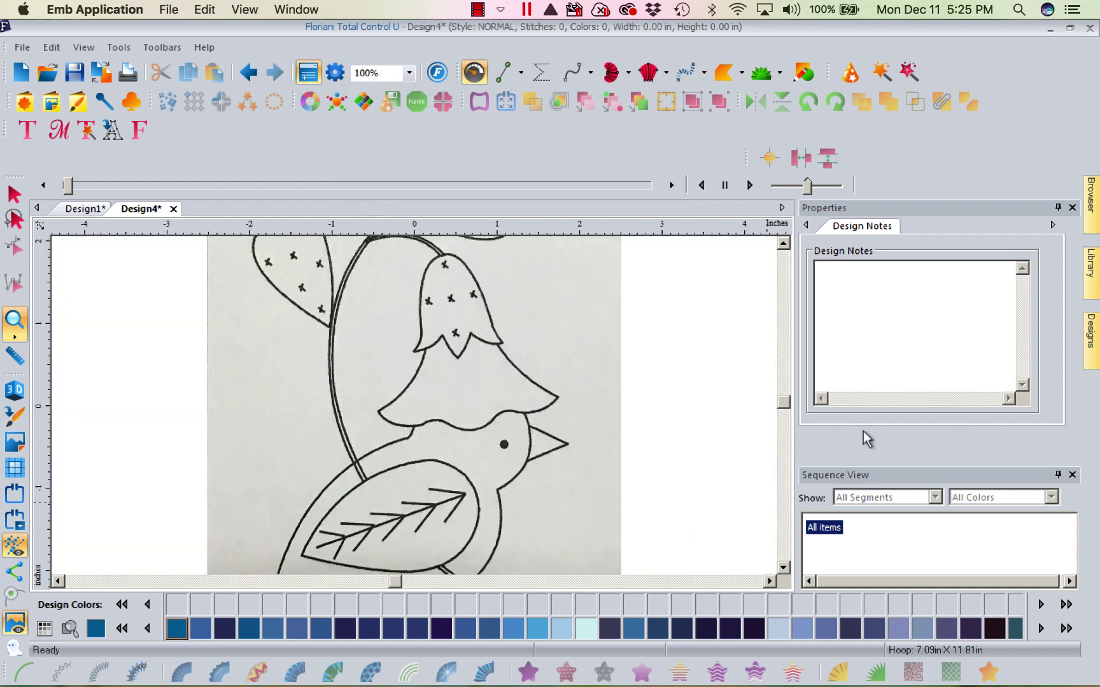
pyautogui.click(783, 568)
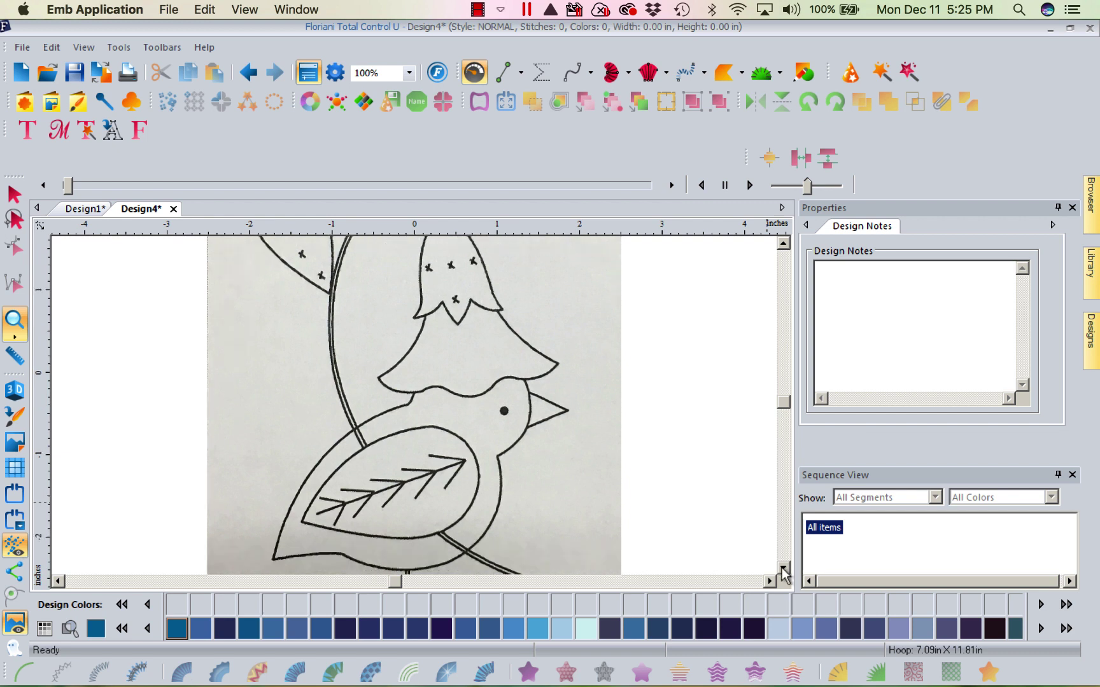
pyautogui.scroll(-2, 613, 526)
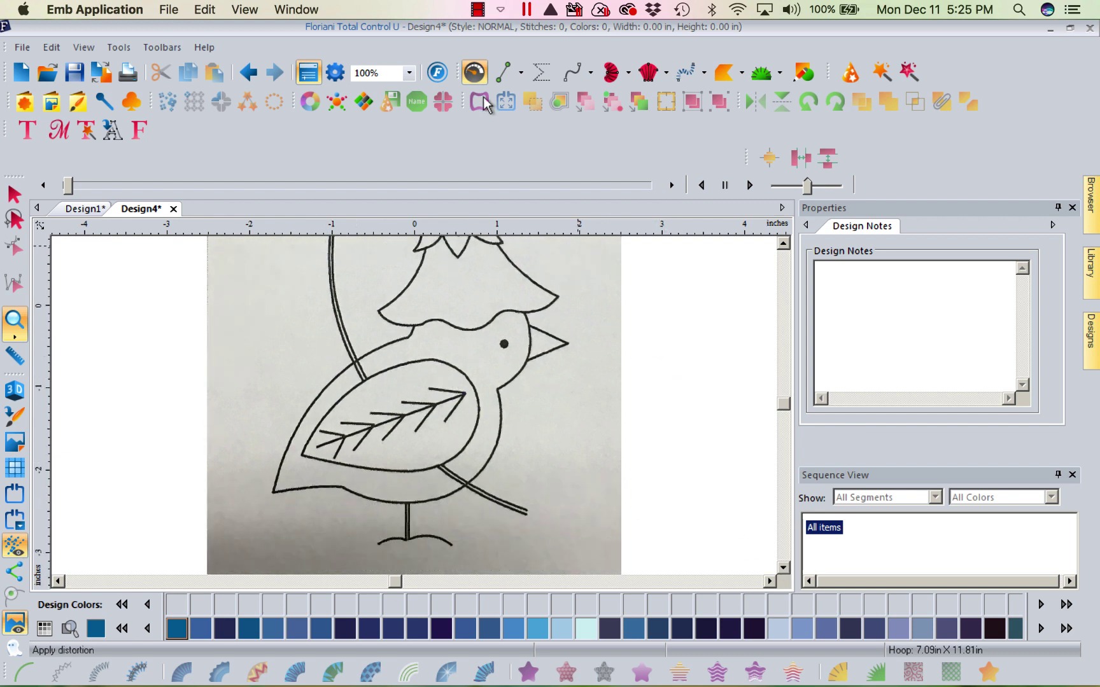
pyautogui.click(521, 74)
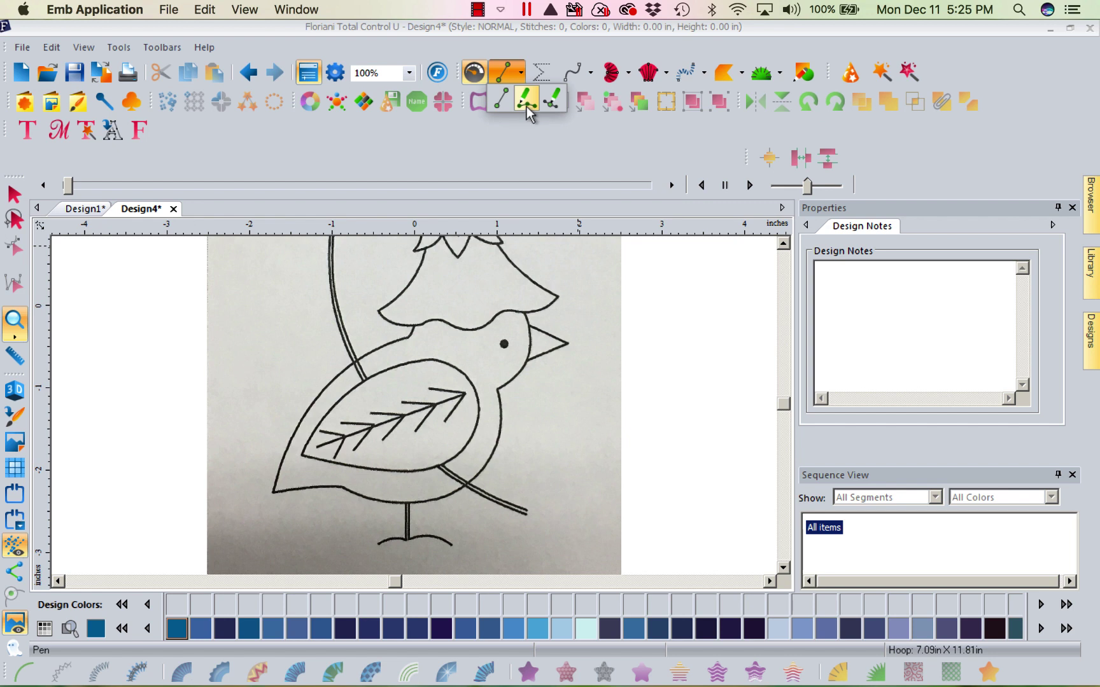
pyautogui.click(503, 102)
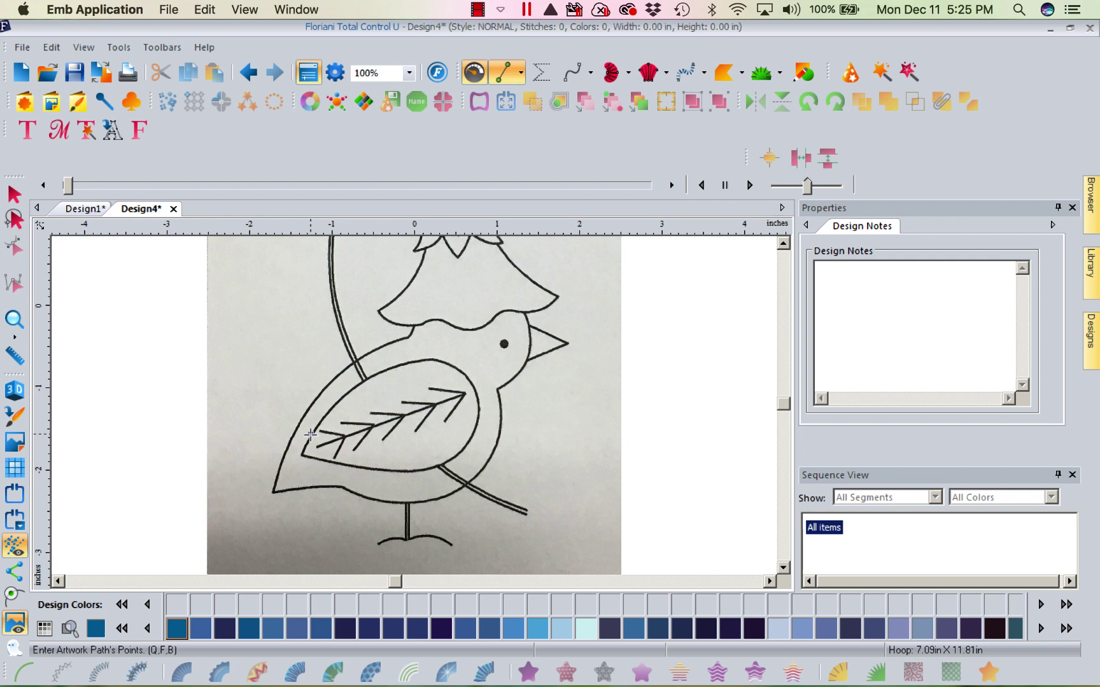
pyautogui.click(310, 434)
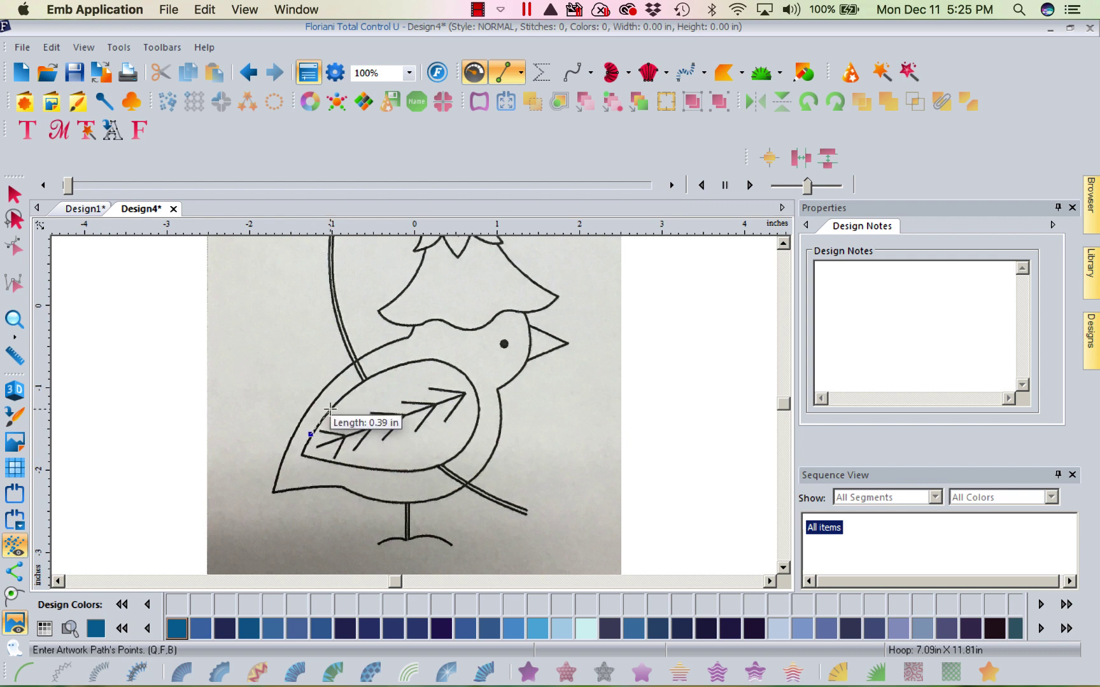
pyautogui.click(330, 408)
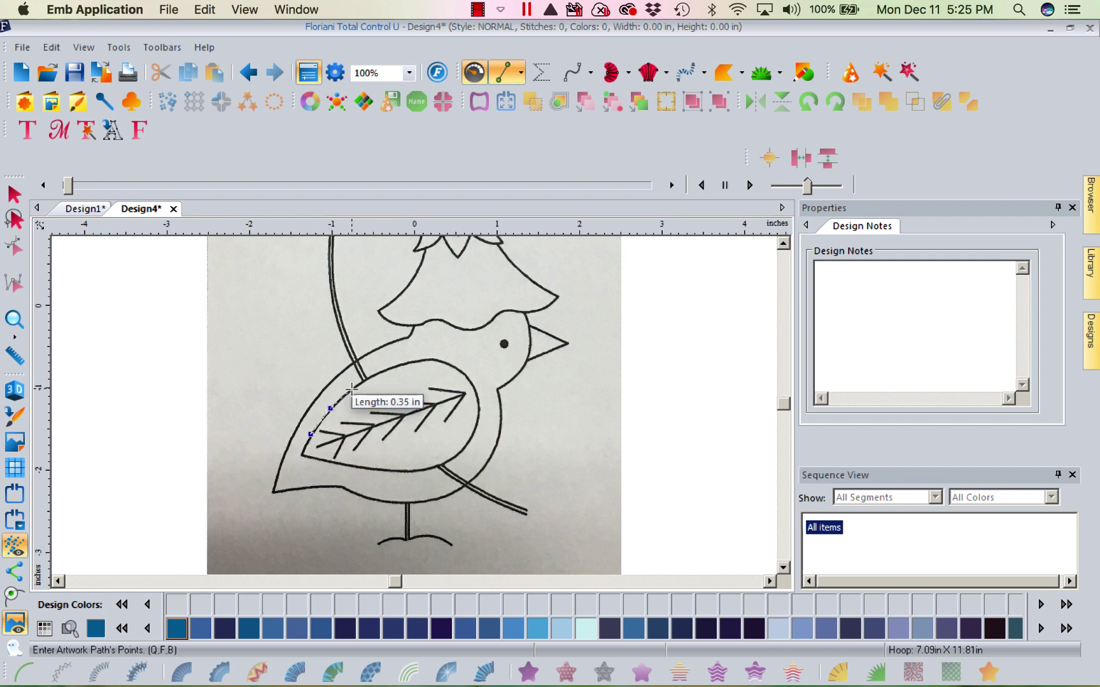
pyautogui.click(352, 389)
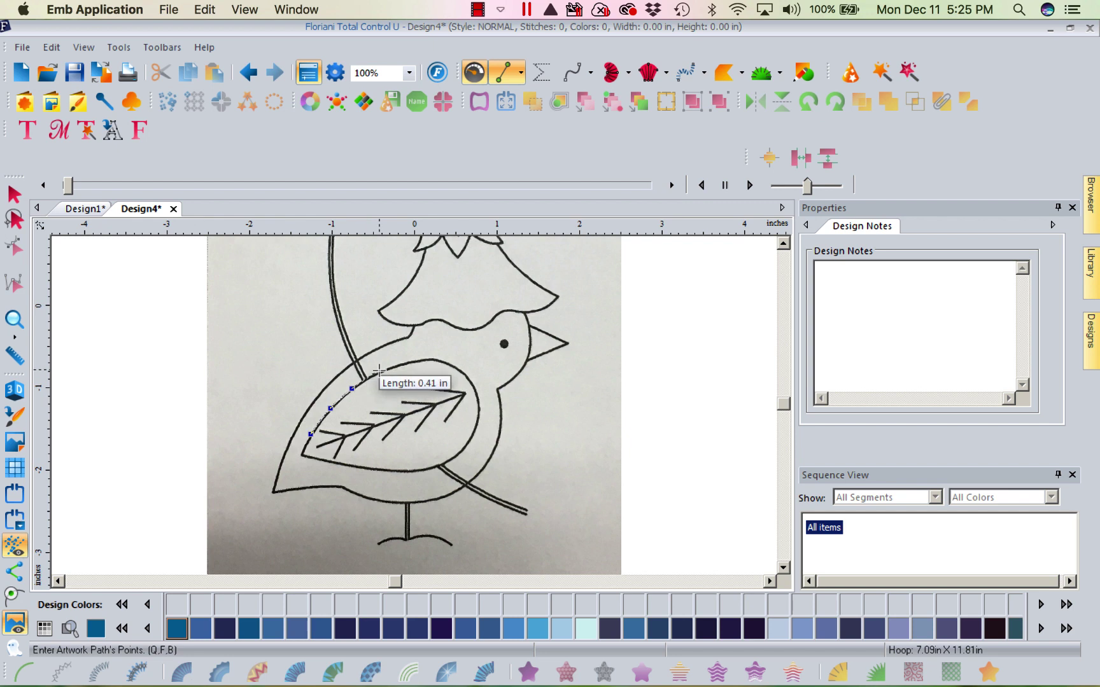
pyautogui.click(379, 370)
pyautogui.click(409, 361)
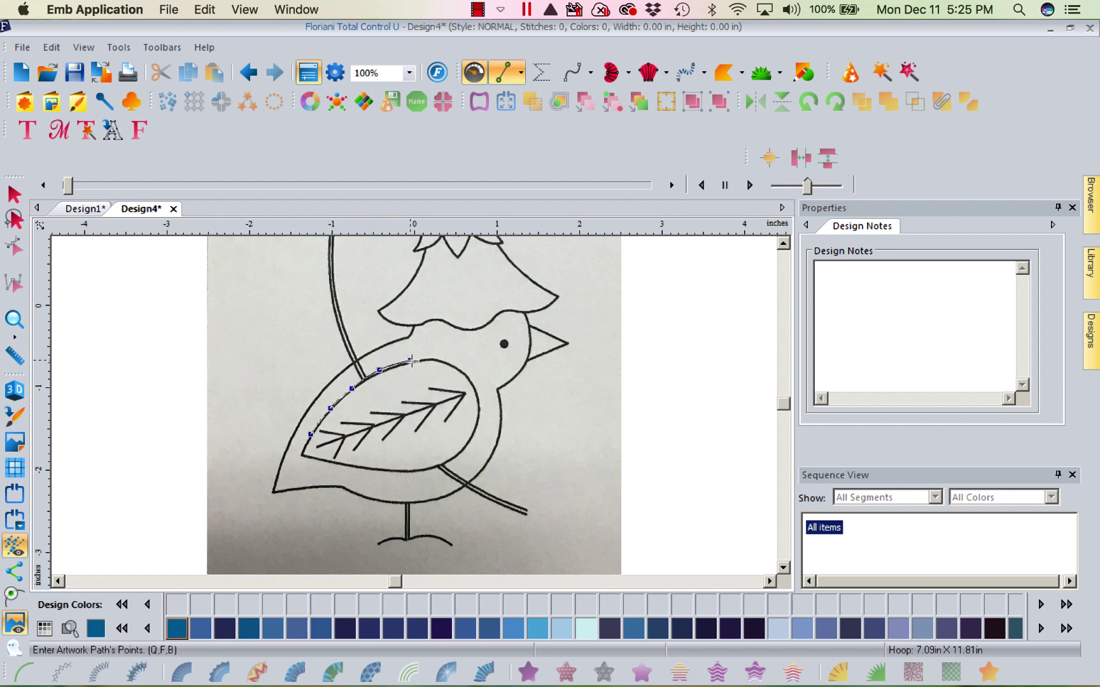
pyautogui.click(450, 361)
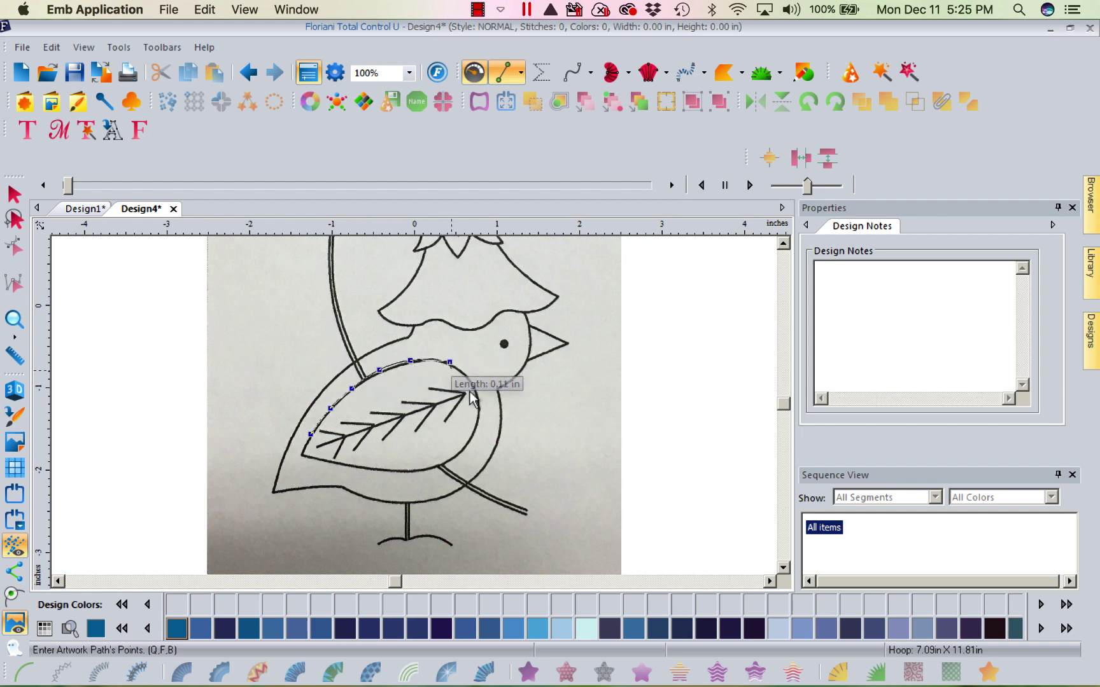
# - Trace the wing's rounded front and lower edge back to the pointed tip, and finish the artwork path as a closed shape
pyautogui.click(467, 377)
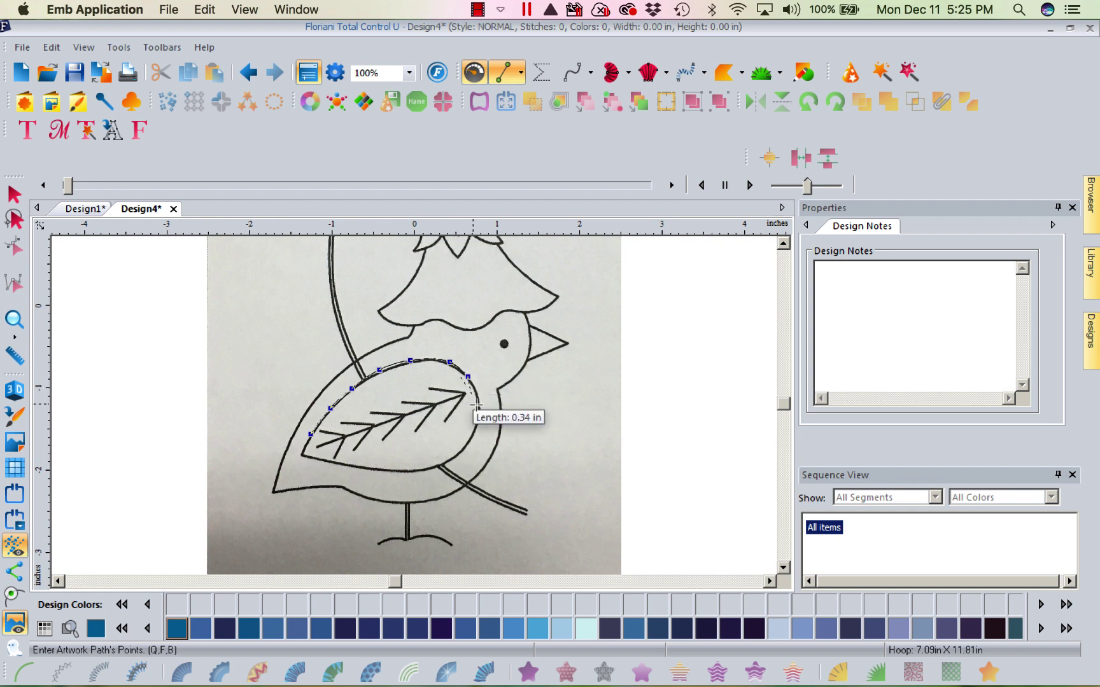
pyautogui.click(478, 402)
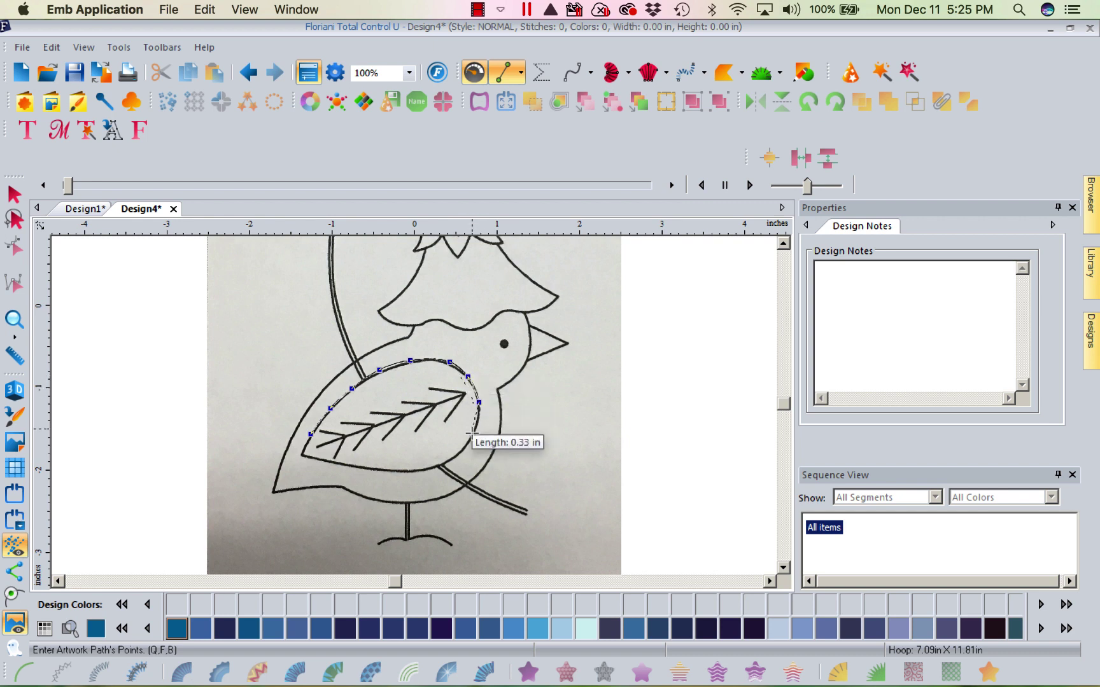
pyautogui.click(471, 433)
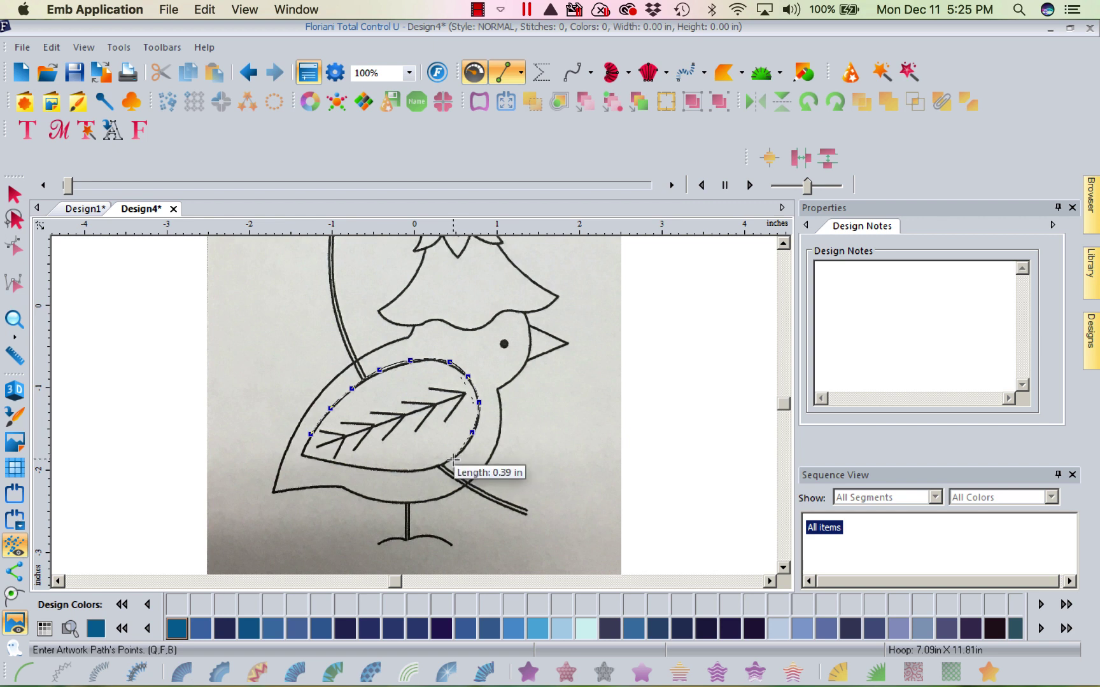
pyautogui.click(452, 458)
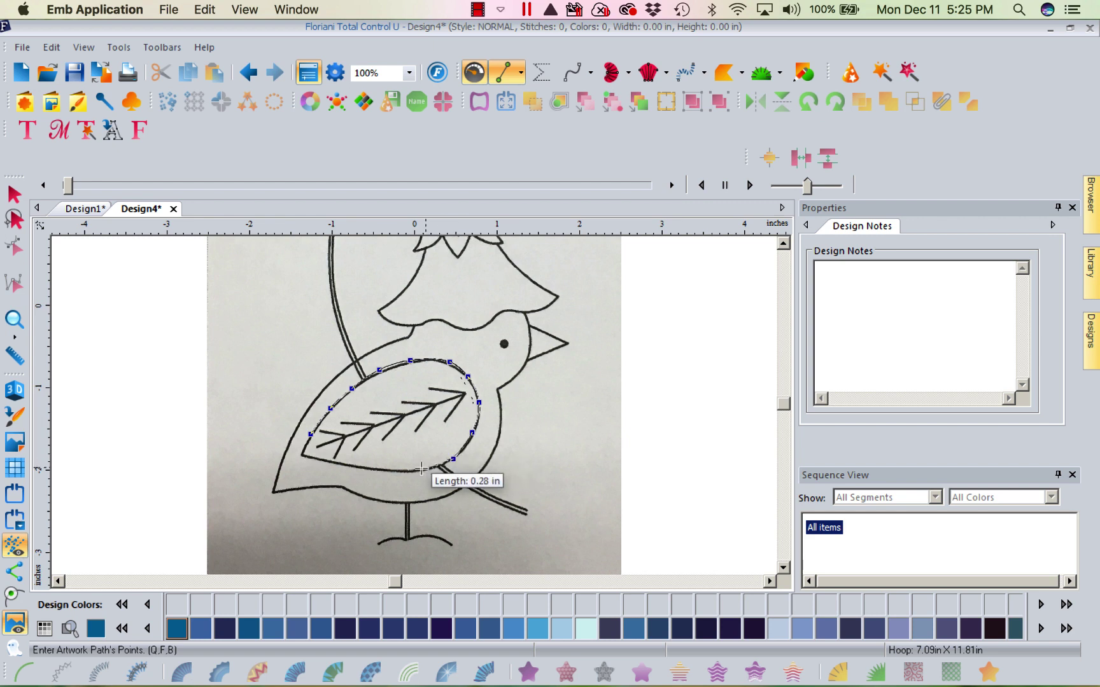
pyautogui.click(420, 469)
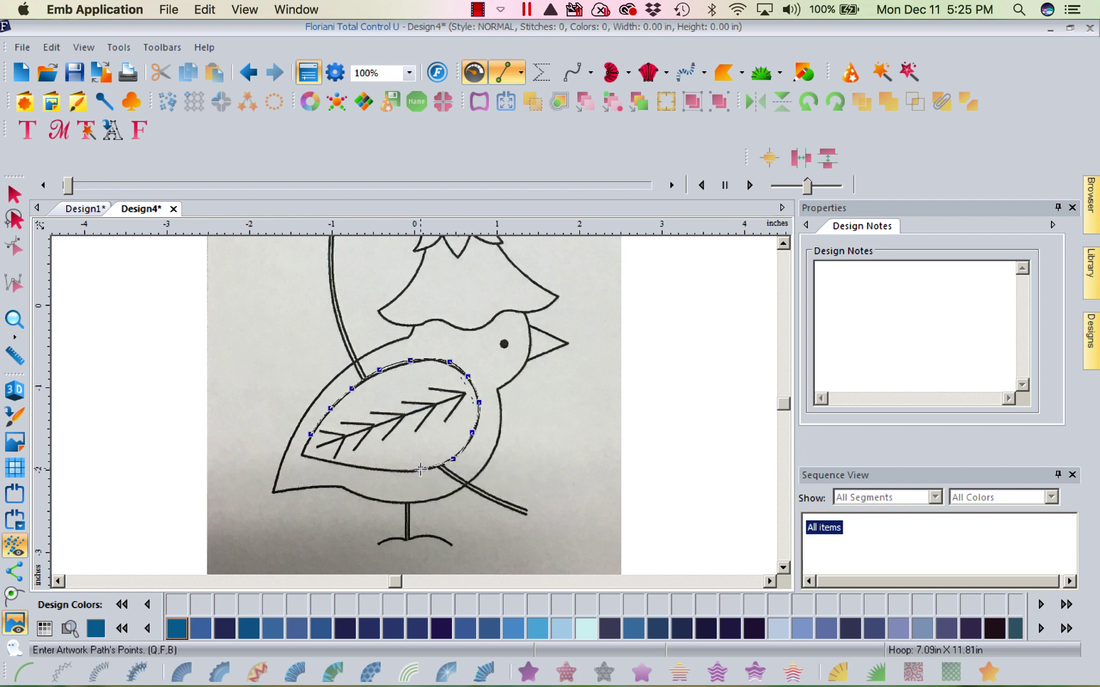
pyautogui.click(373, 468)
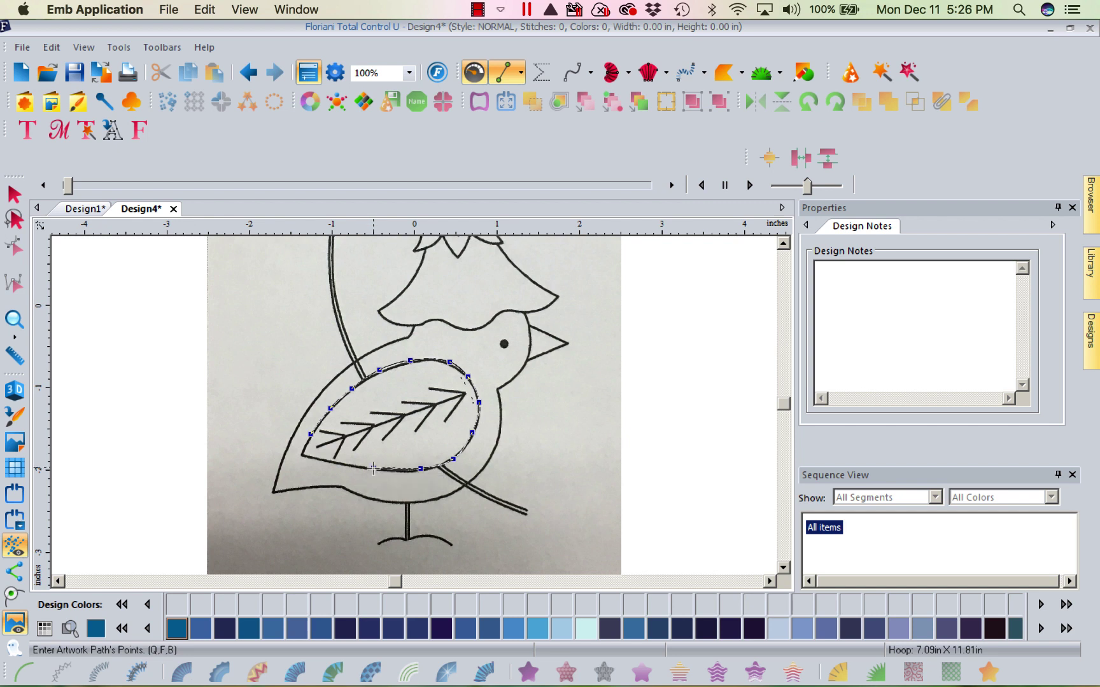
pyautogui.click(340, 463)
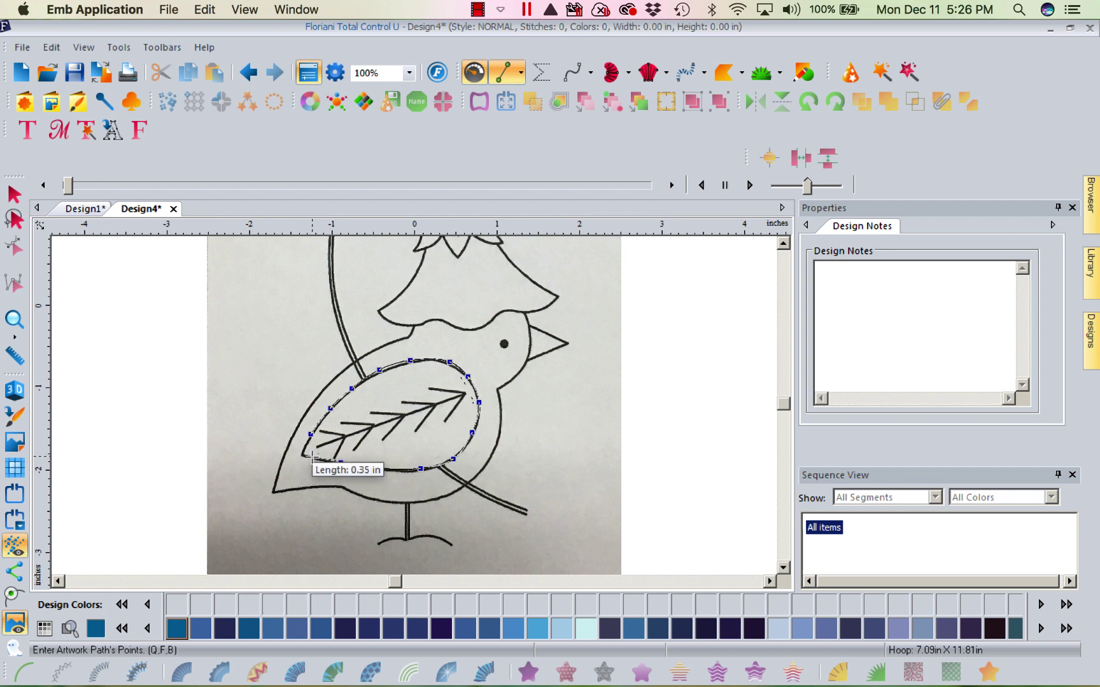
pyautogui.click(312, 457)
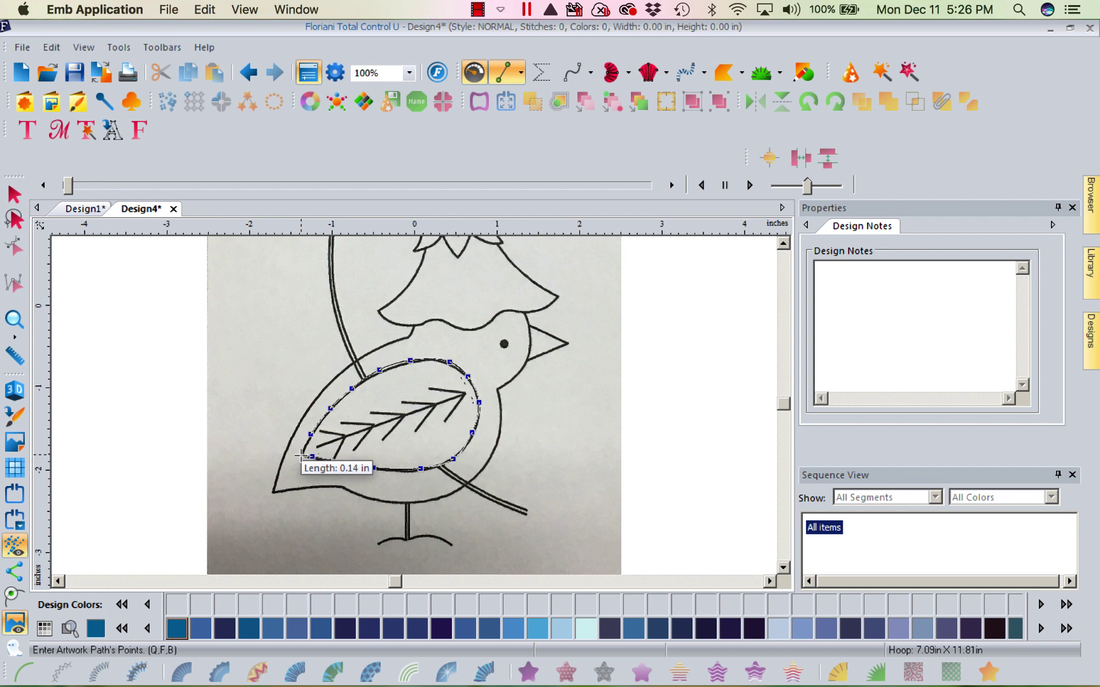
pyautogui.click(301, 455)
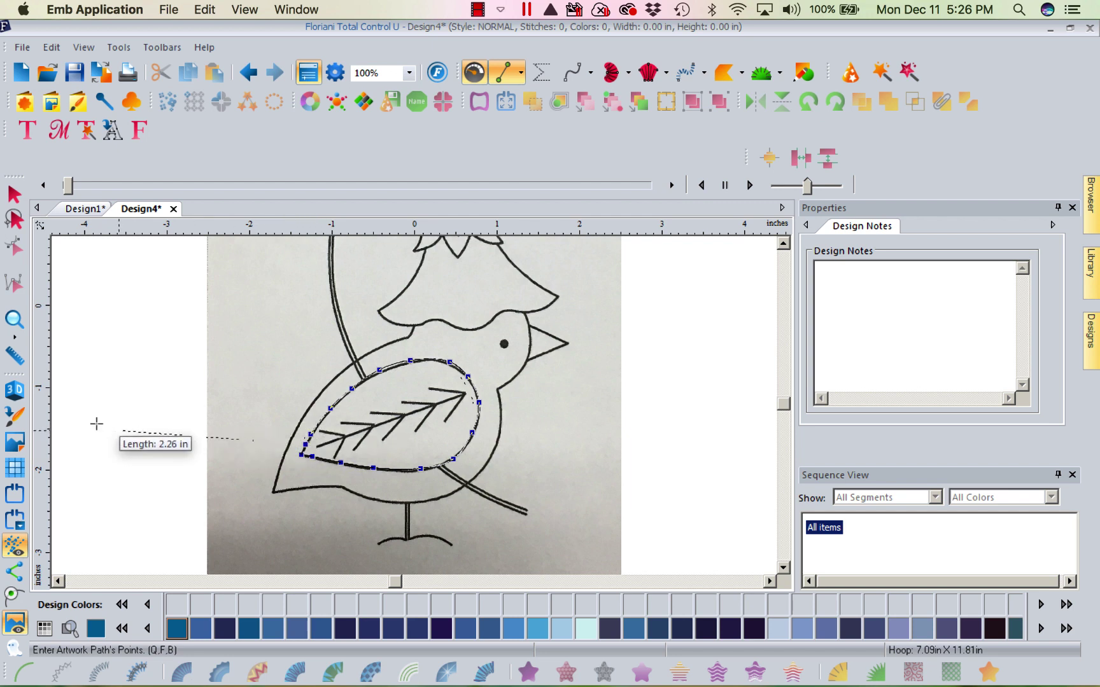
pyautogui.click(10, 281)
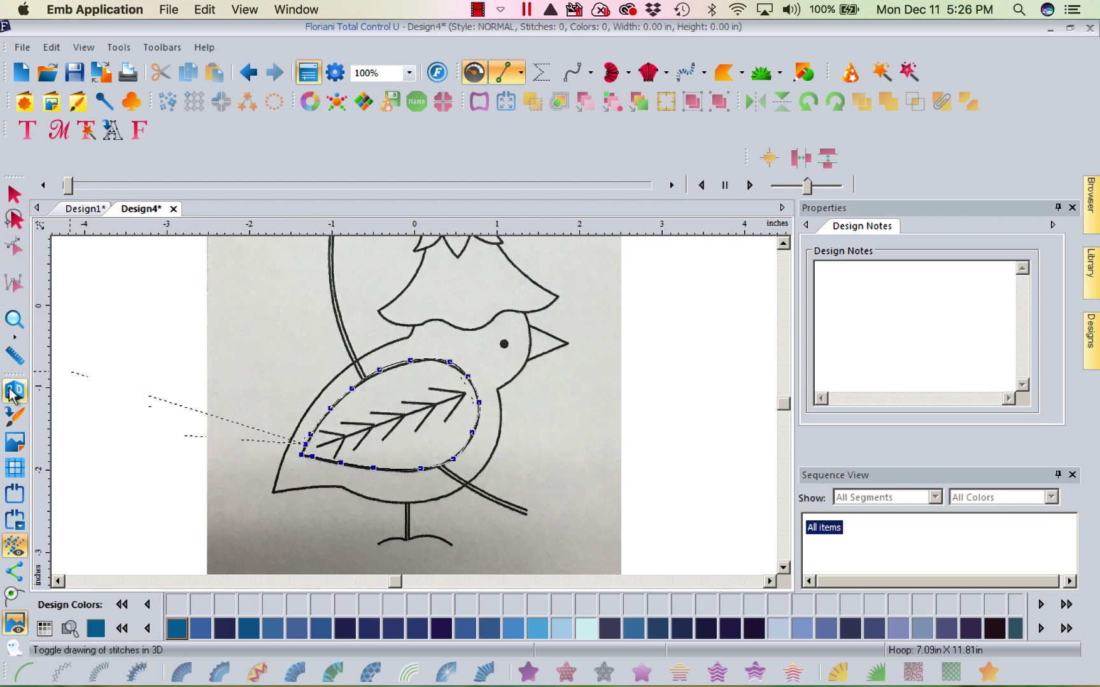
pyautogui.click(13, 598)
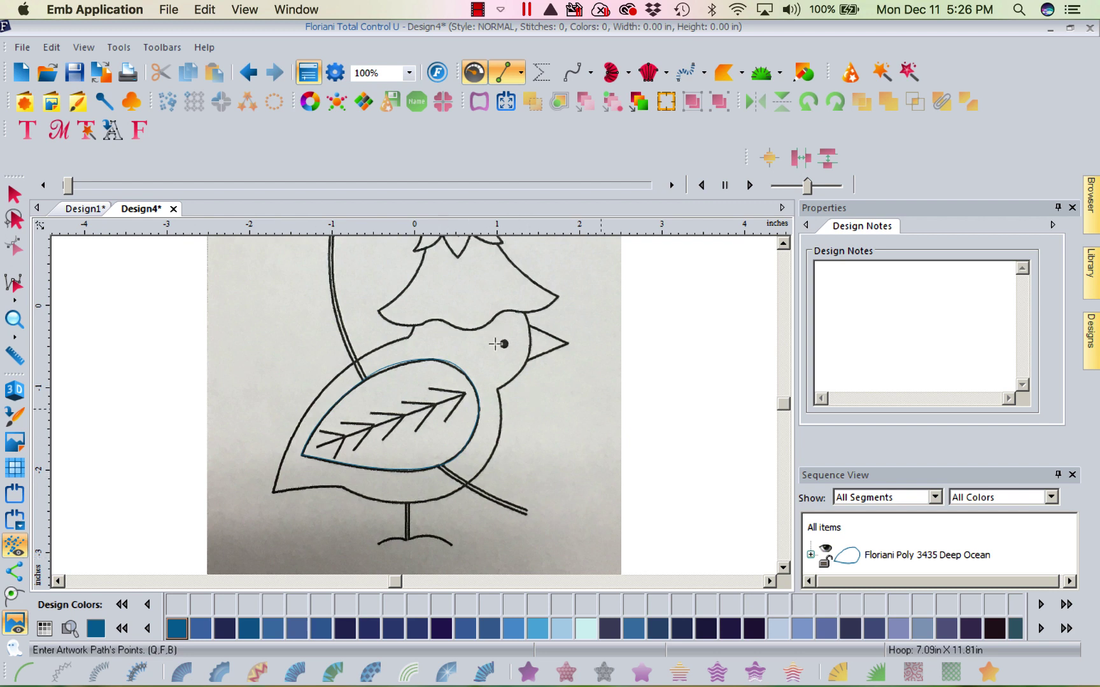
# - Try to use a bright crimson thread color from the palette without the wing outline selected
pyautogui.click(121, 629)
pyautogui.click(122, 628)
pyautogui.click(122, 629)
pyautogui.click(121, 629)
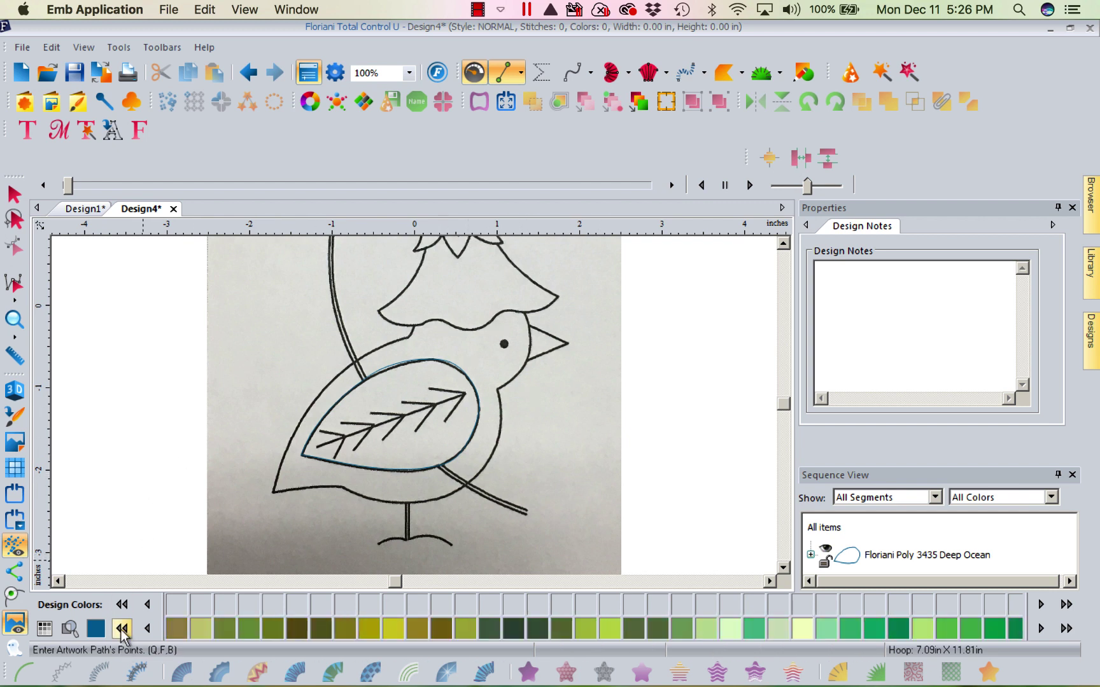
pyautogui.click(121, 629)
pyautogui.click(297, 628)
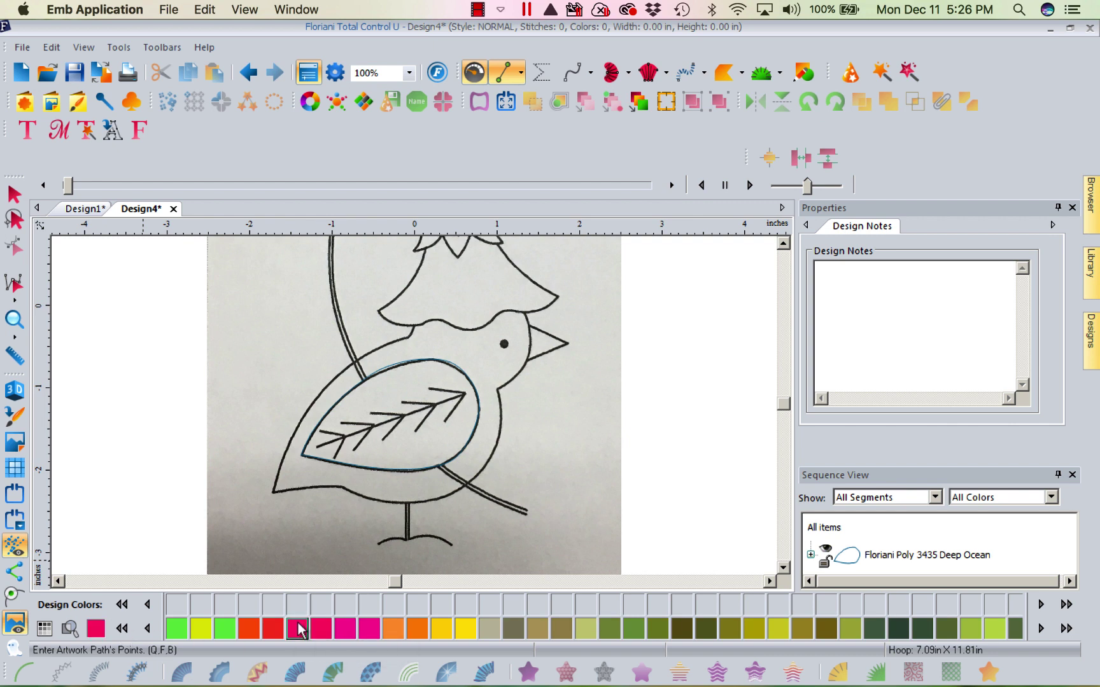
# - Recolor the traced wing outline with the thread color Floriani Poly 2 Firefly
pyautogui.click(877, 555)
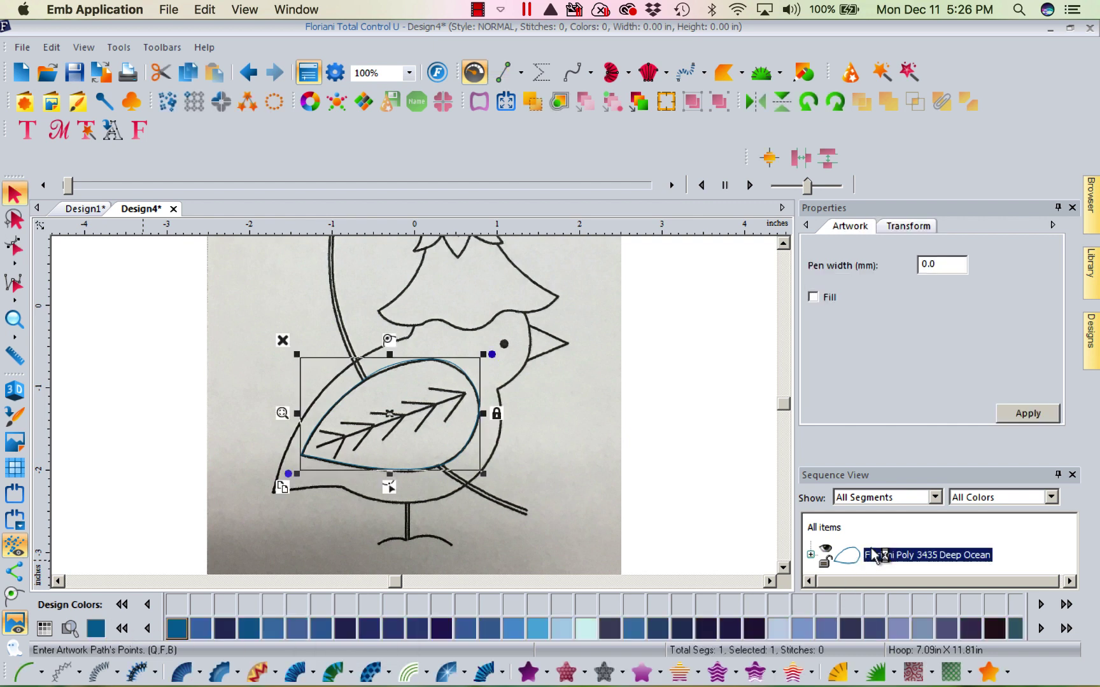
pyautogui.click(122, 628)
pyautogui.click(122, 629)
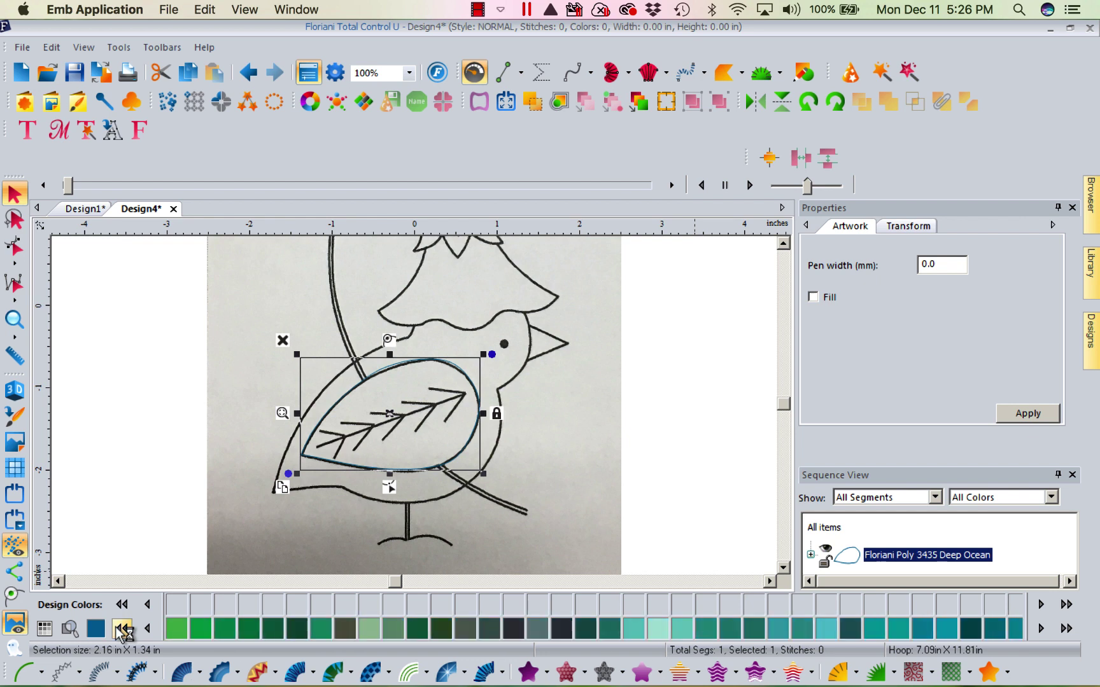
pyautogui.click(121, 628)
pyautogui.click(122, 629)
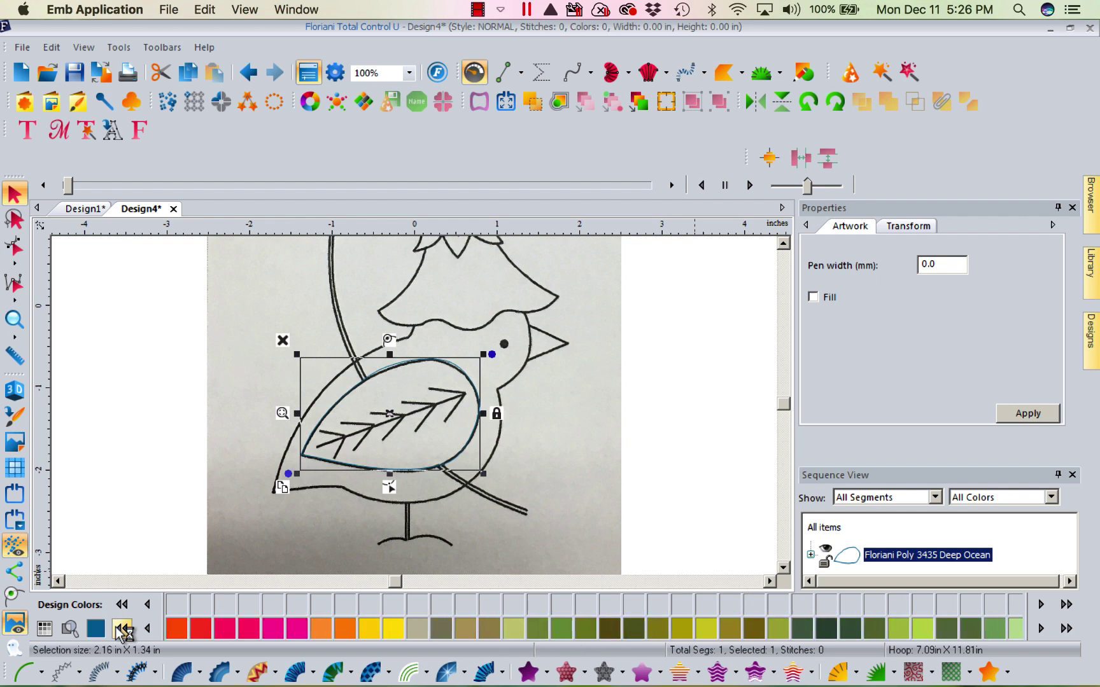
pyautogui.click(225, 628)
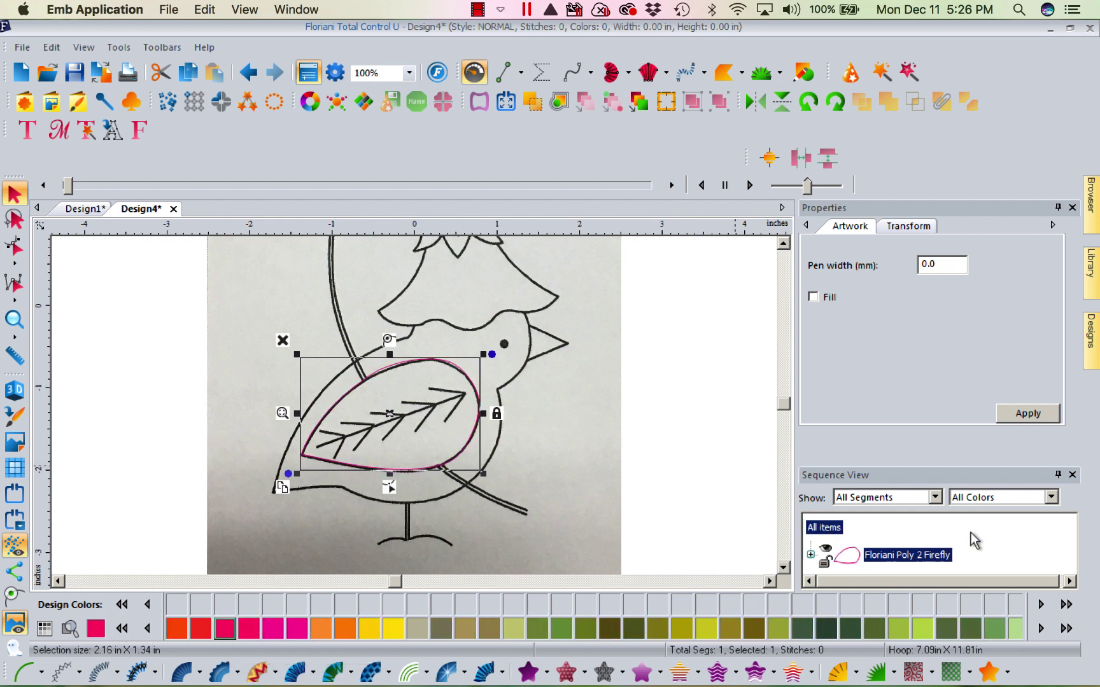
# - Convert the wing's artwork segment in the sequence to a run stitch using the Beam 3.0 preset
pyautogui.click(1072, 208)
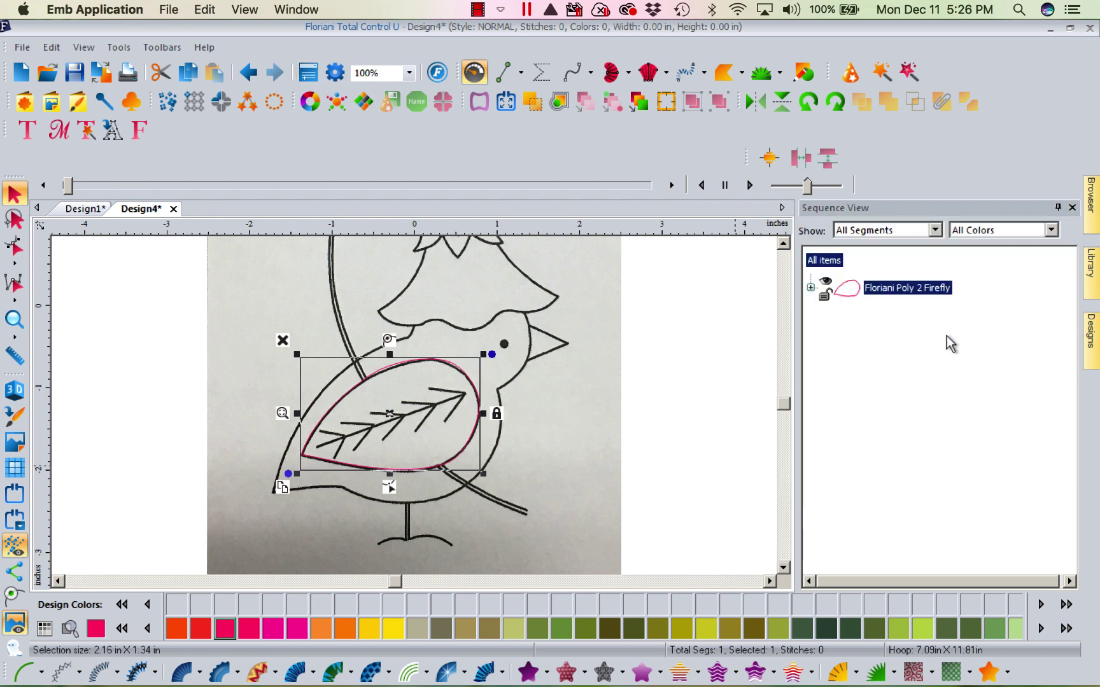
pyautogui.click(810, 287)
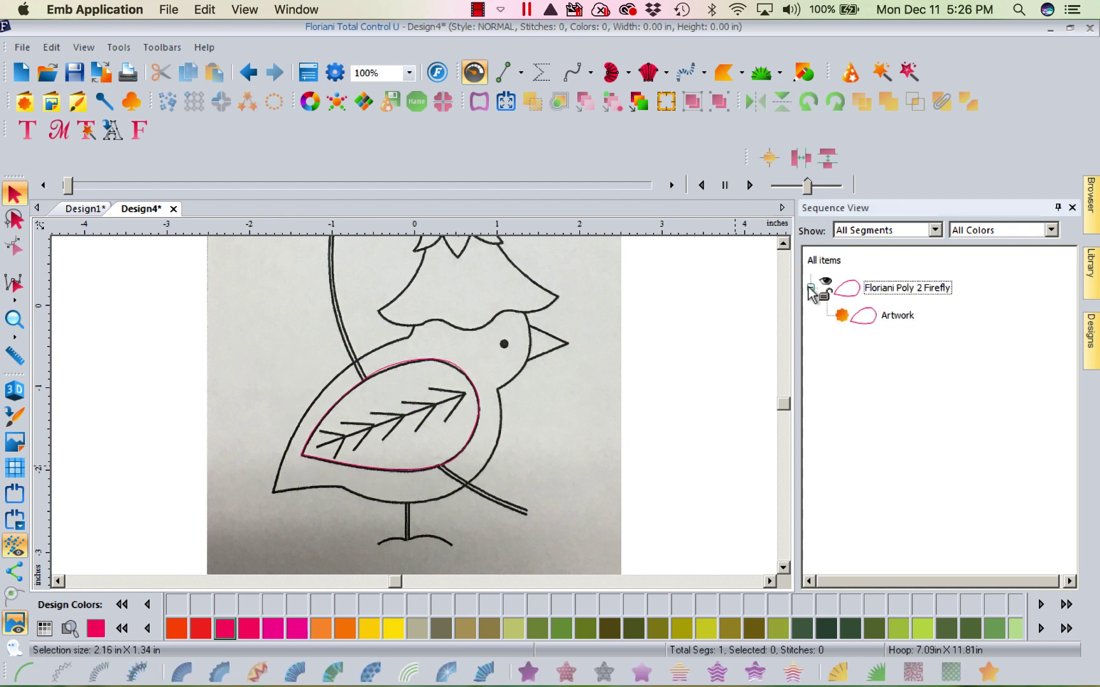
pyautogui.click(869, 318)
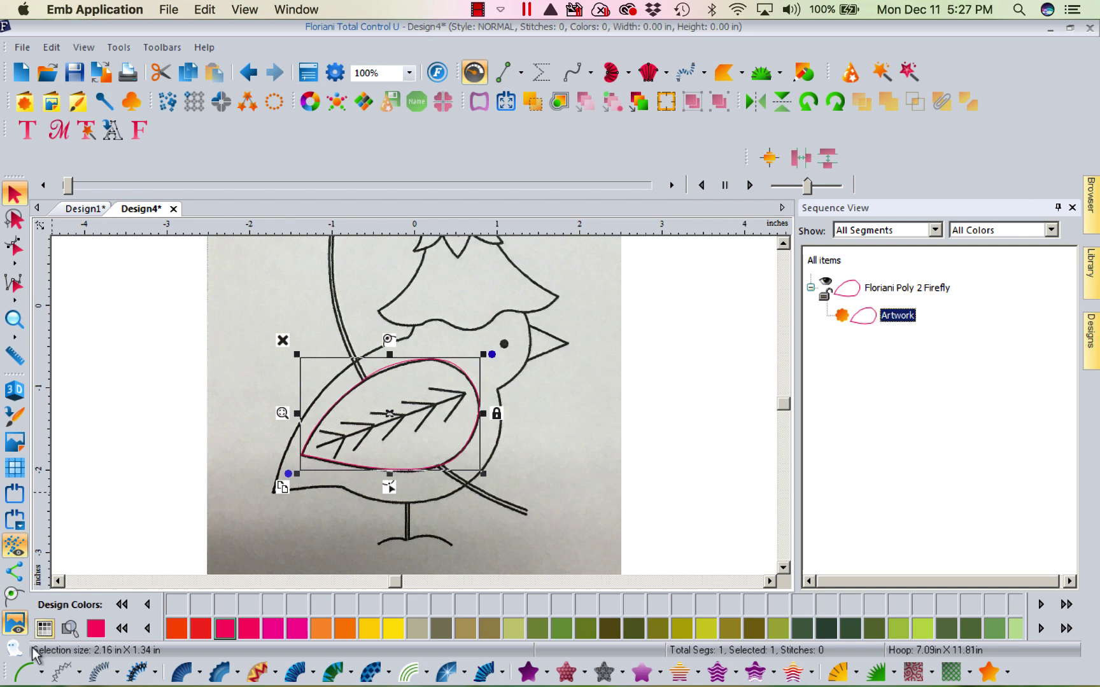
pyautogui.click(42, 673)
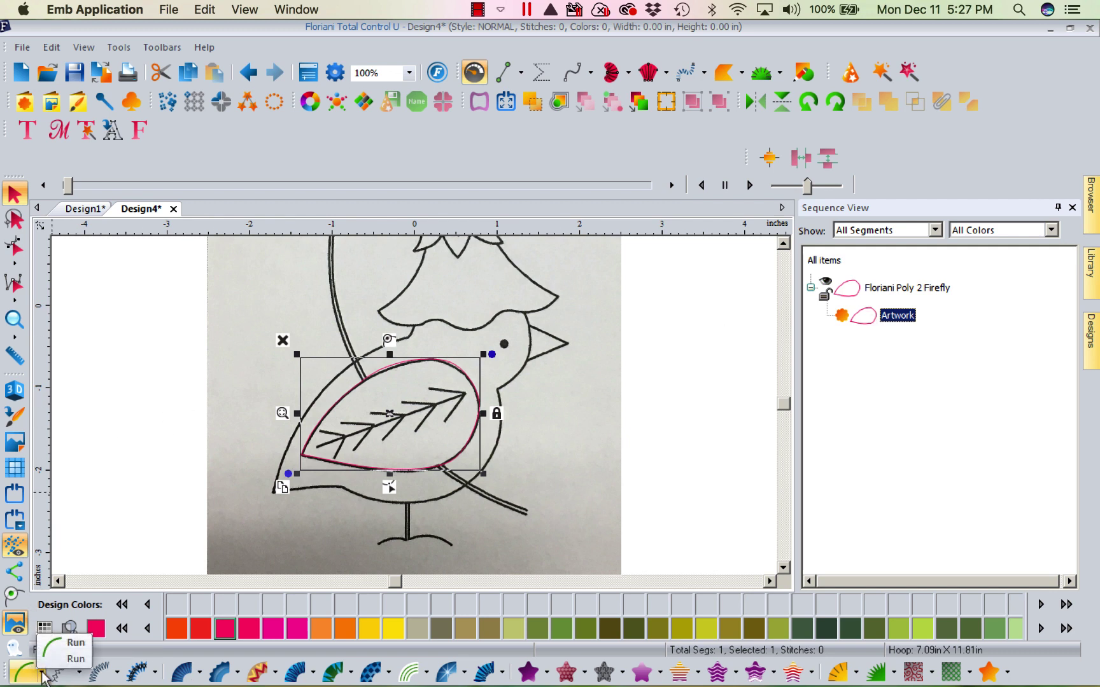
pyautogui.click(42, 673)
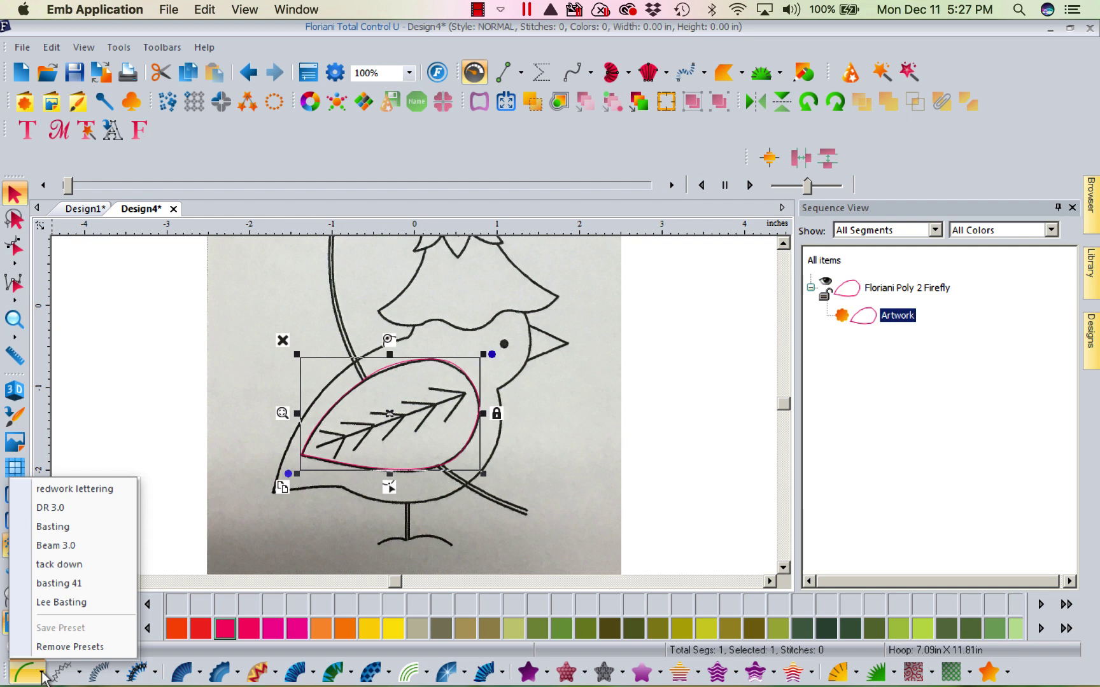
pyautogui.click(75, 545)
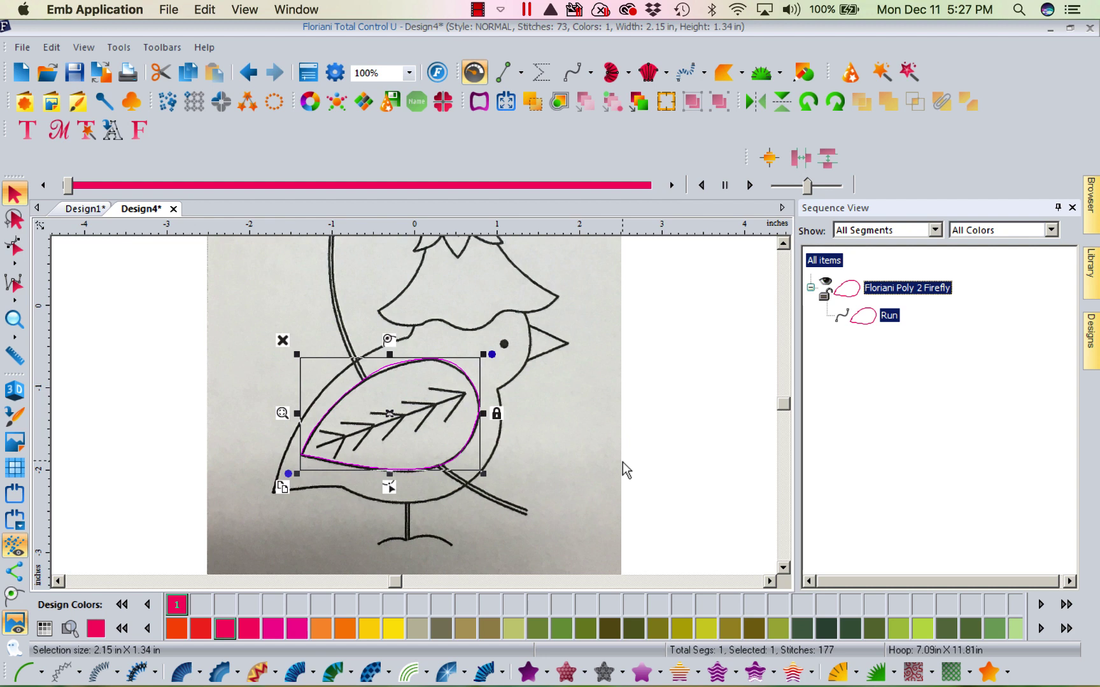
# - Show the wing run stitch's properties and review its extra run settings for bean style and repeats
pyautogui.click(308, 72)
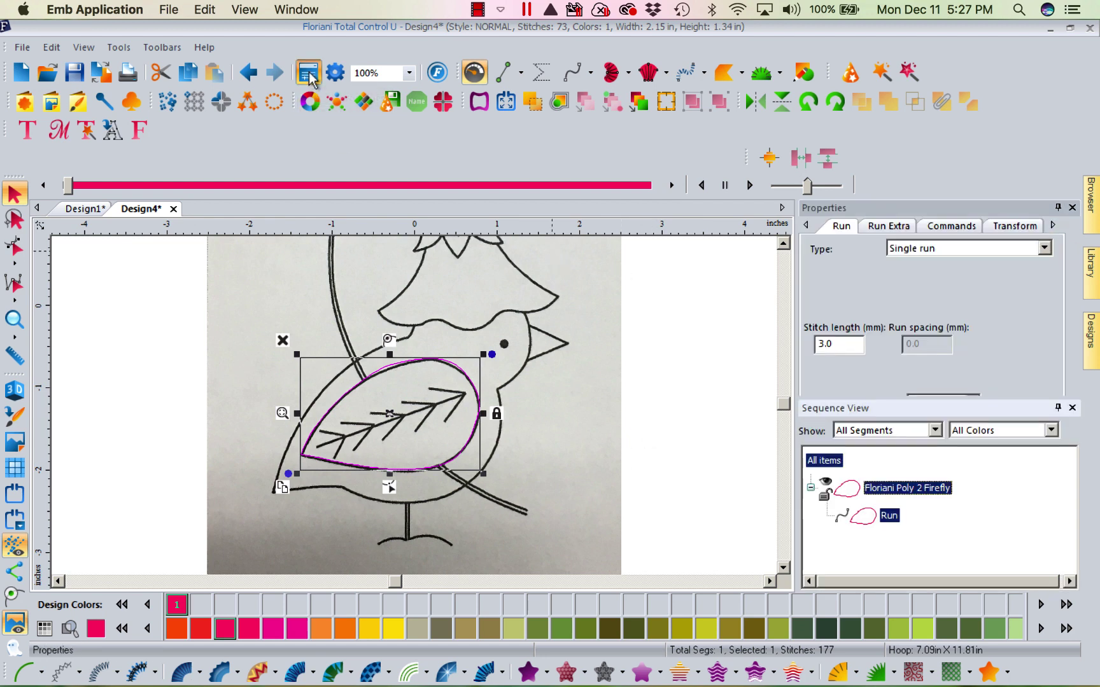
pyautogui.click(875, 227)
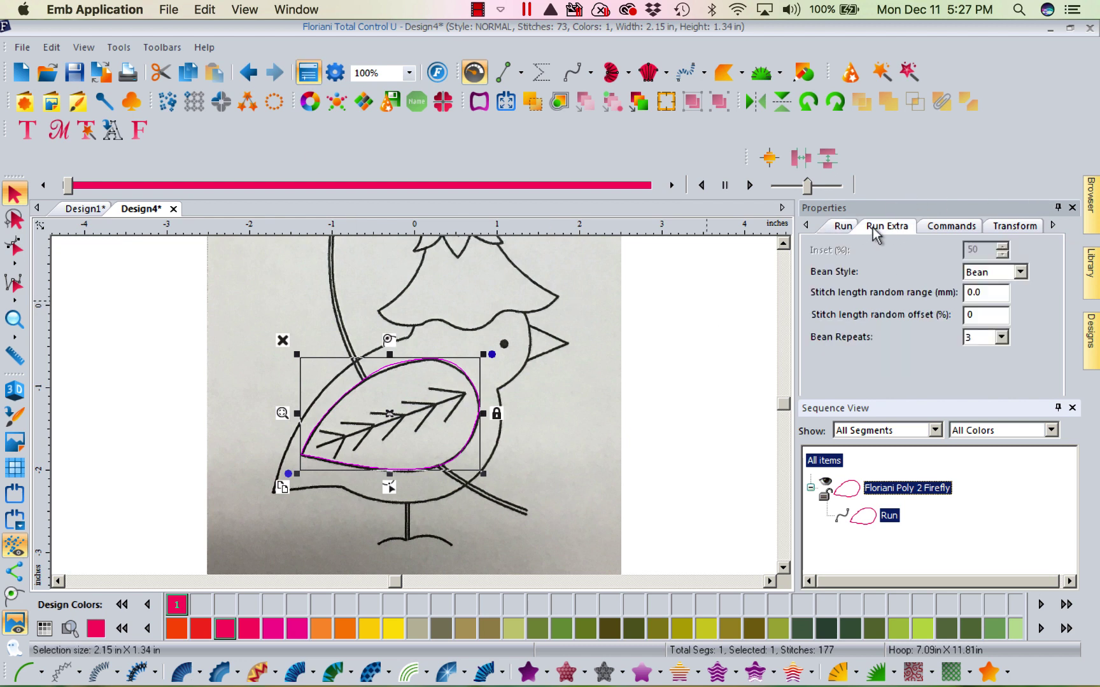
# - Review the Bean Style and Bean Repeats options of the wing's run stitch, and deselect the wing outline
pyautogui.click(1021, 272)
pyautogui.click(1021, 272)
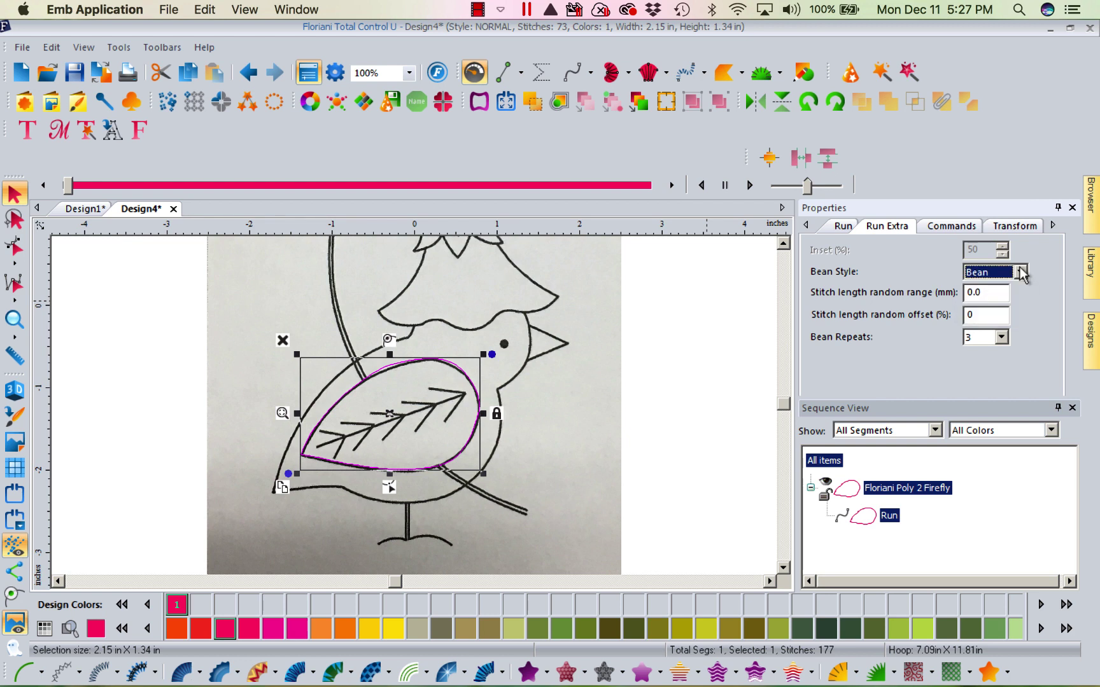
pyautogui.click(1002, 338)
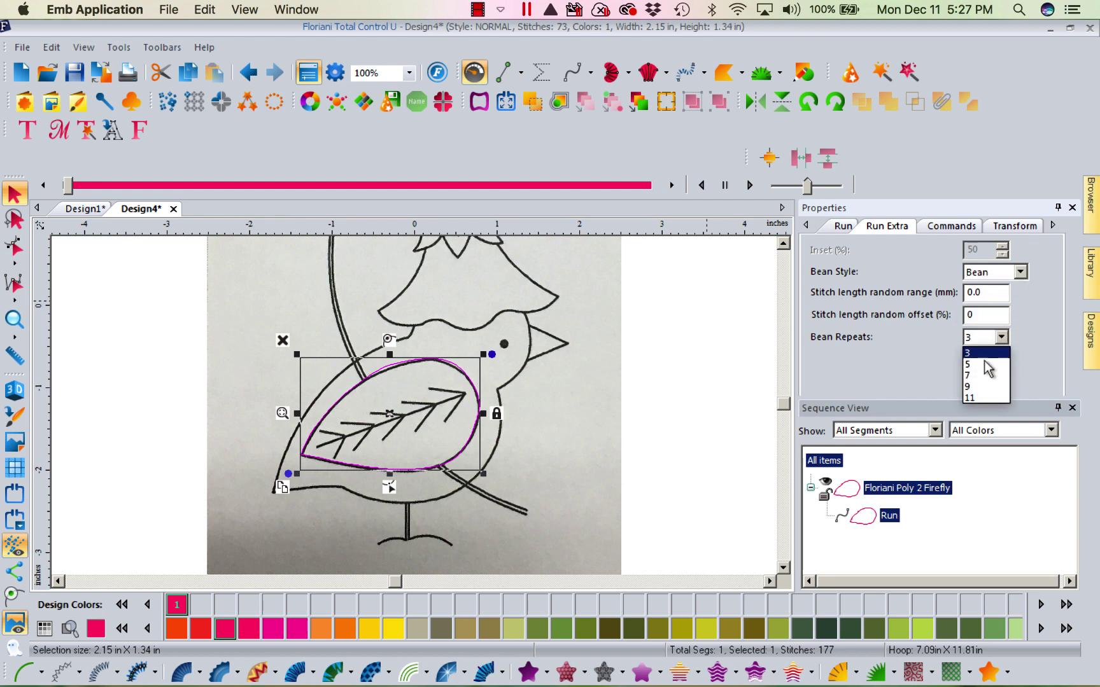
pyautogui.click(922, 375)
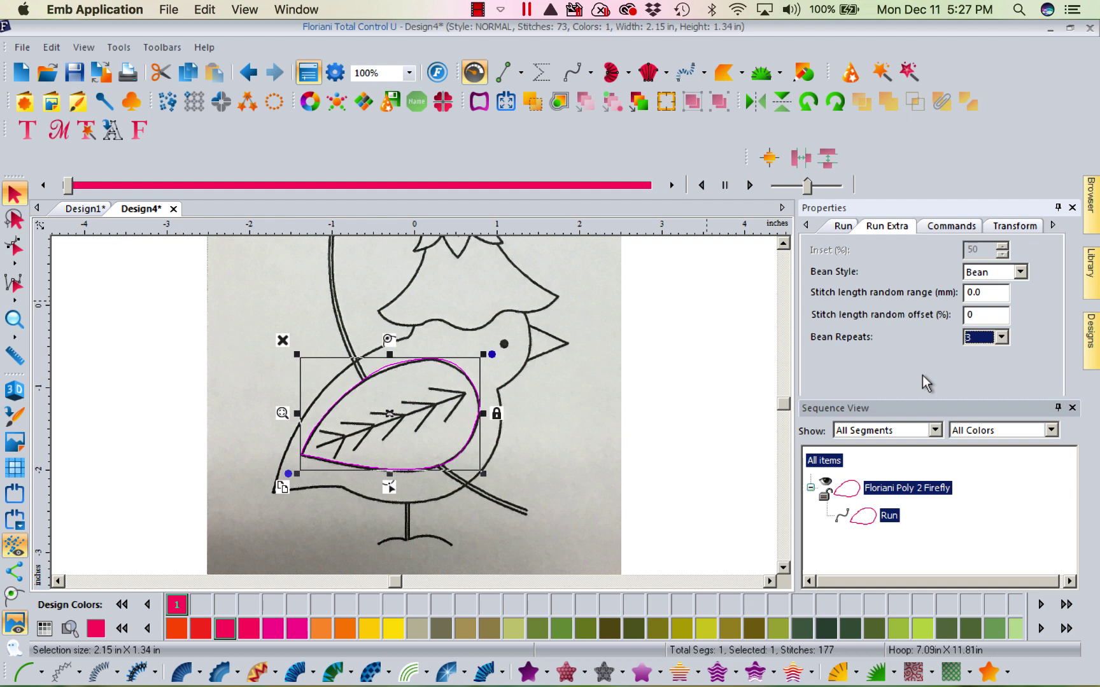
pyautogui.click(662, 375)
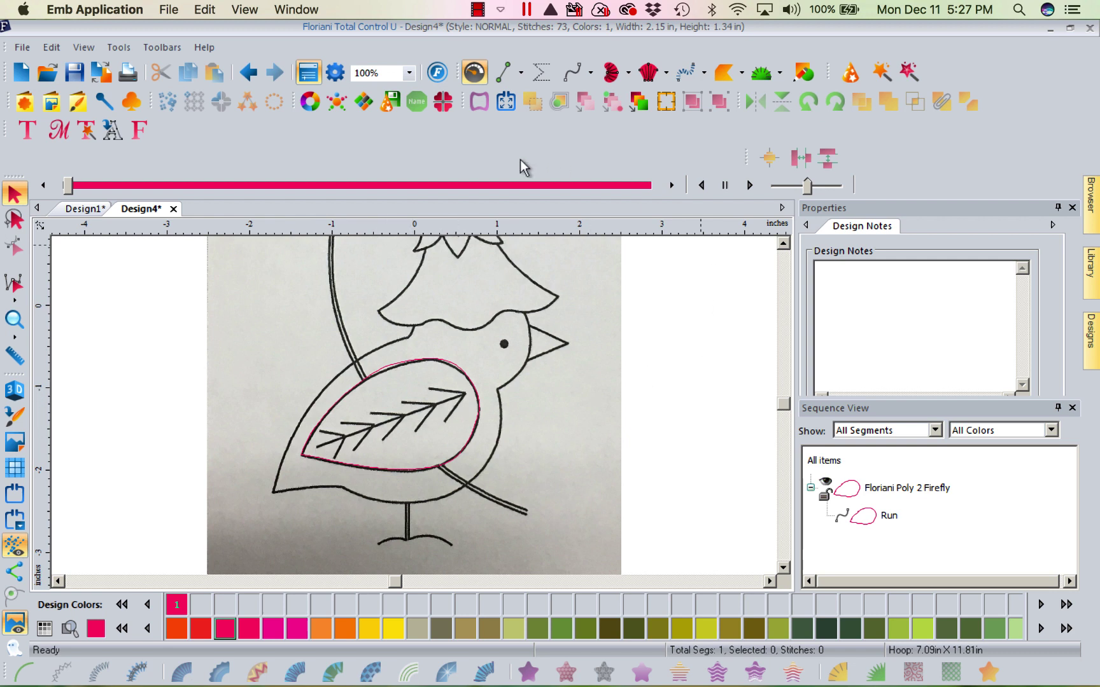
# - Trace the wing's central vein as a straight artwork path about 1.79 in wide, using Floriani Poly 11 Chalcedony Yellow thread
pyautogui.click(521, 72)
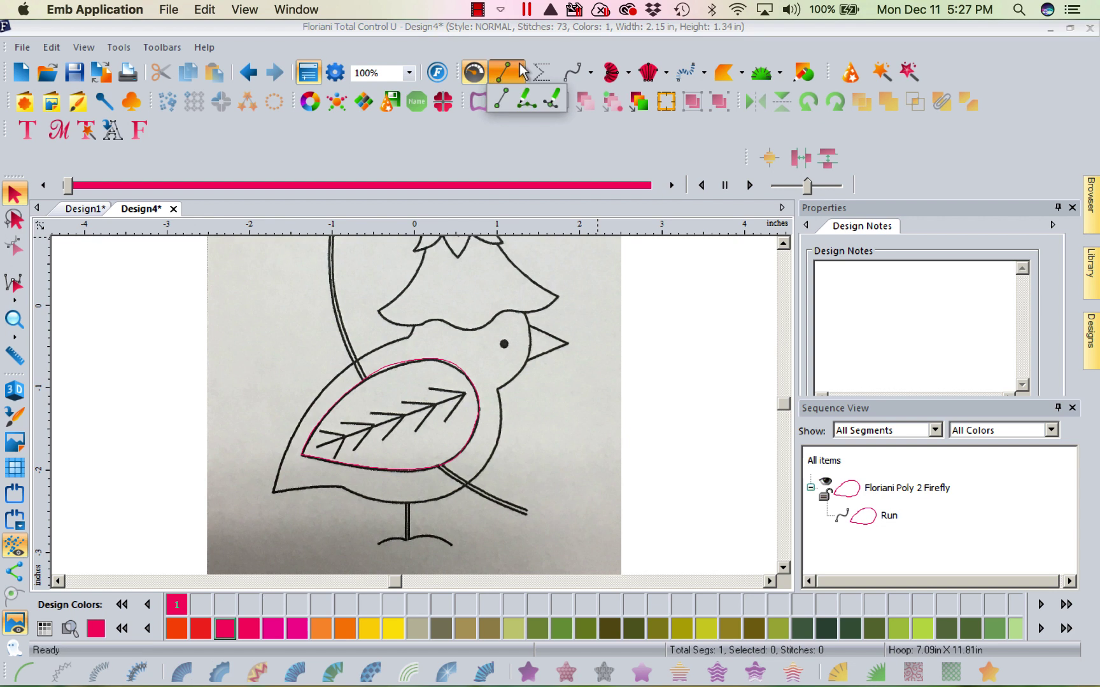
pyautogui.click(502, 99)
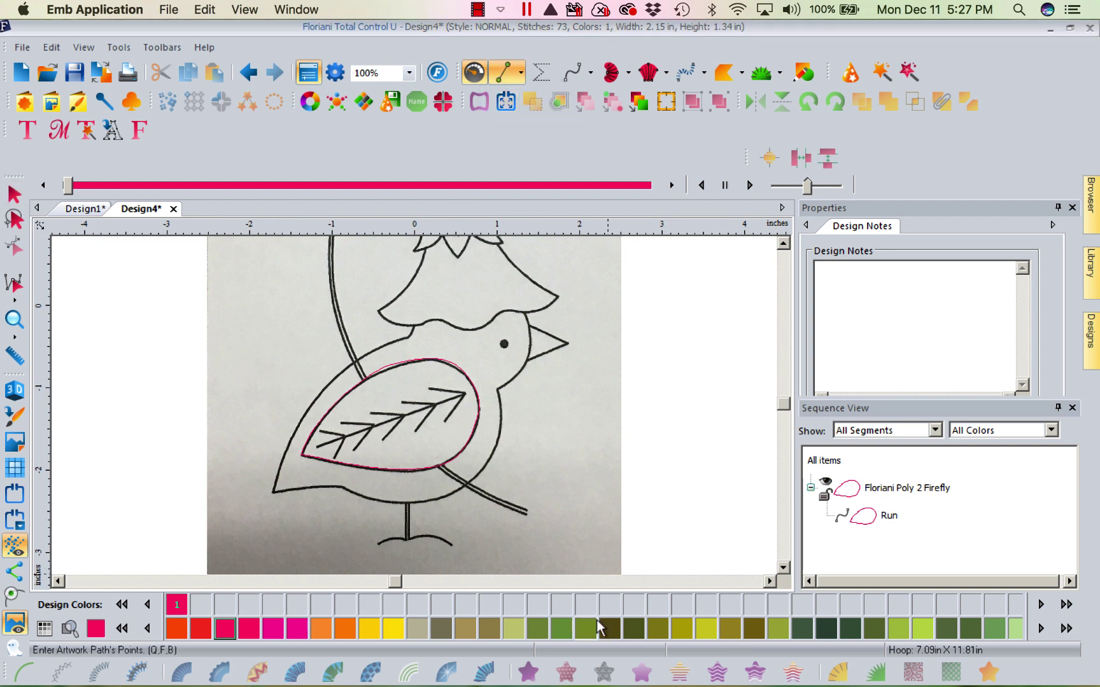
pyautogui.click(394, 629)
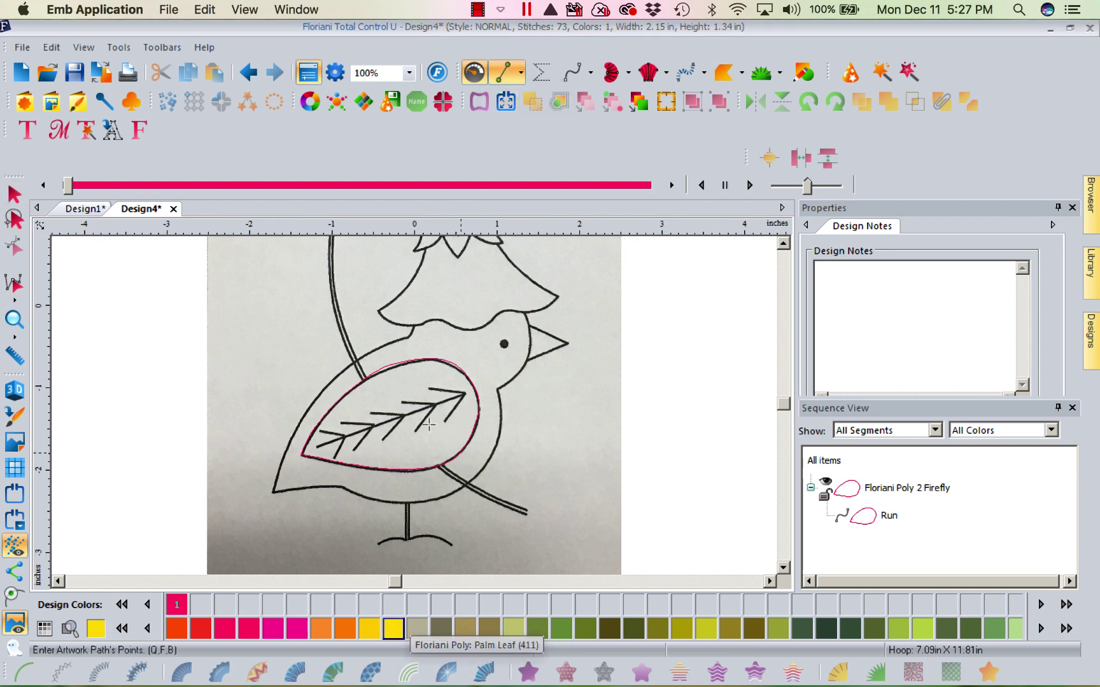
pyautogui.click(316, 446)
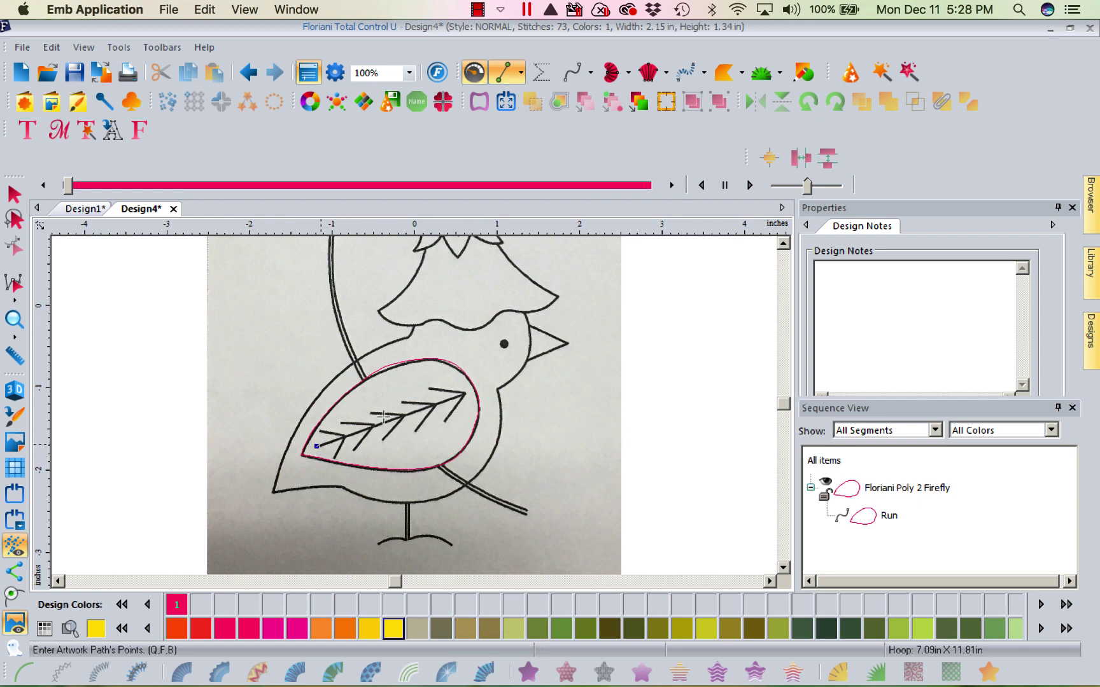
pyautogui.click(464, 395)
pyautogui.press('Return')
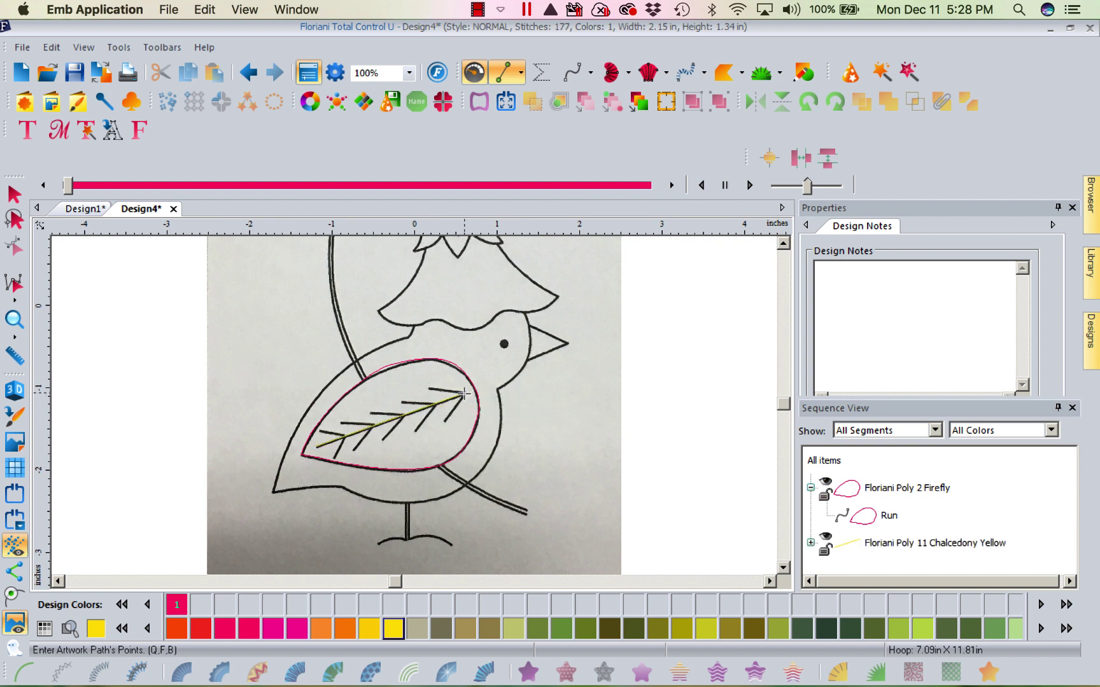
# - Trace the two V-shaped side vein pairs nearest the upper end of the wing's central vein as separate artwork paths
pyautogui.click(428, 388)
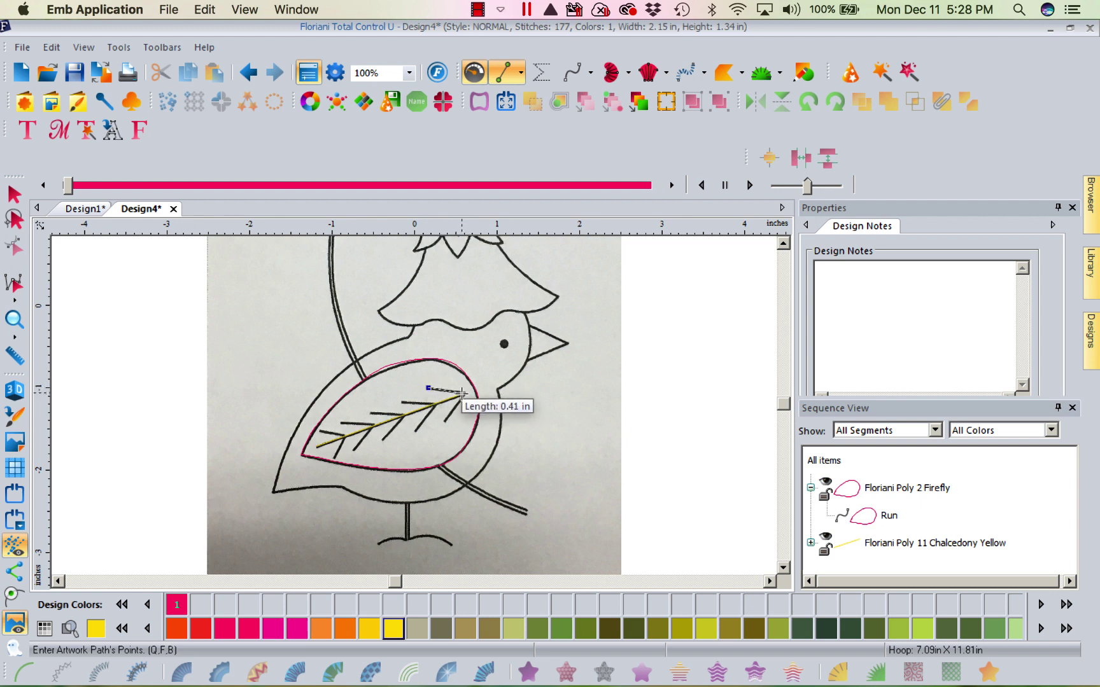
pyautogui.click(462, 394)
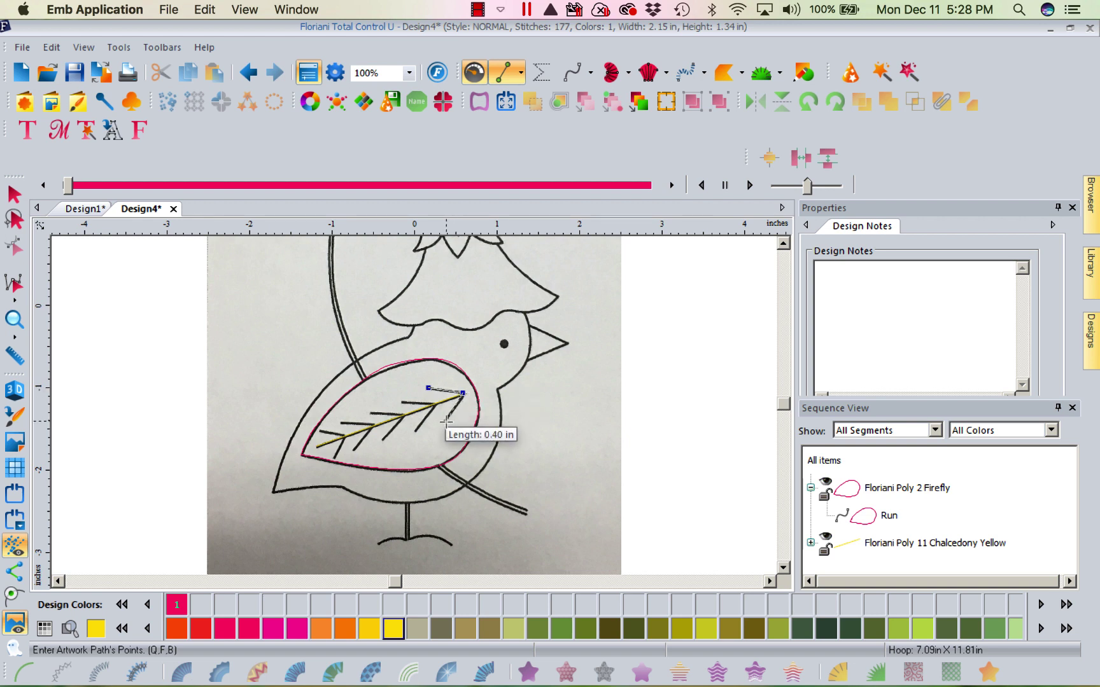
pyautogui.press('Return')
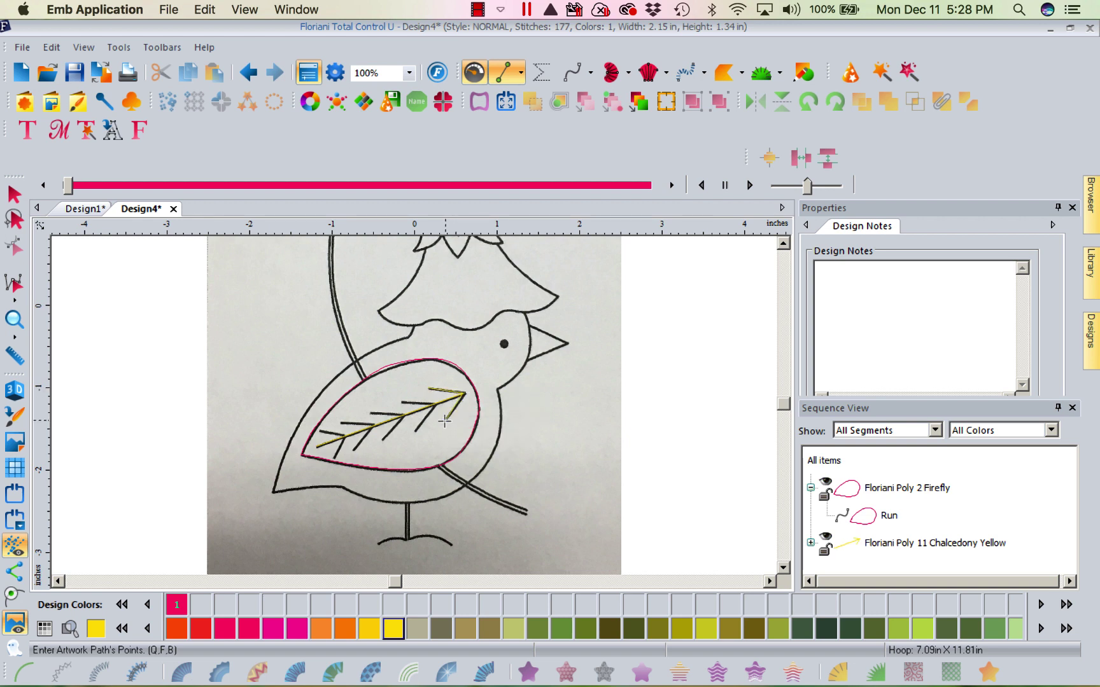
pyautogui.click(414, 430)
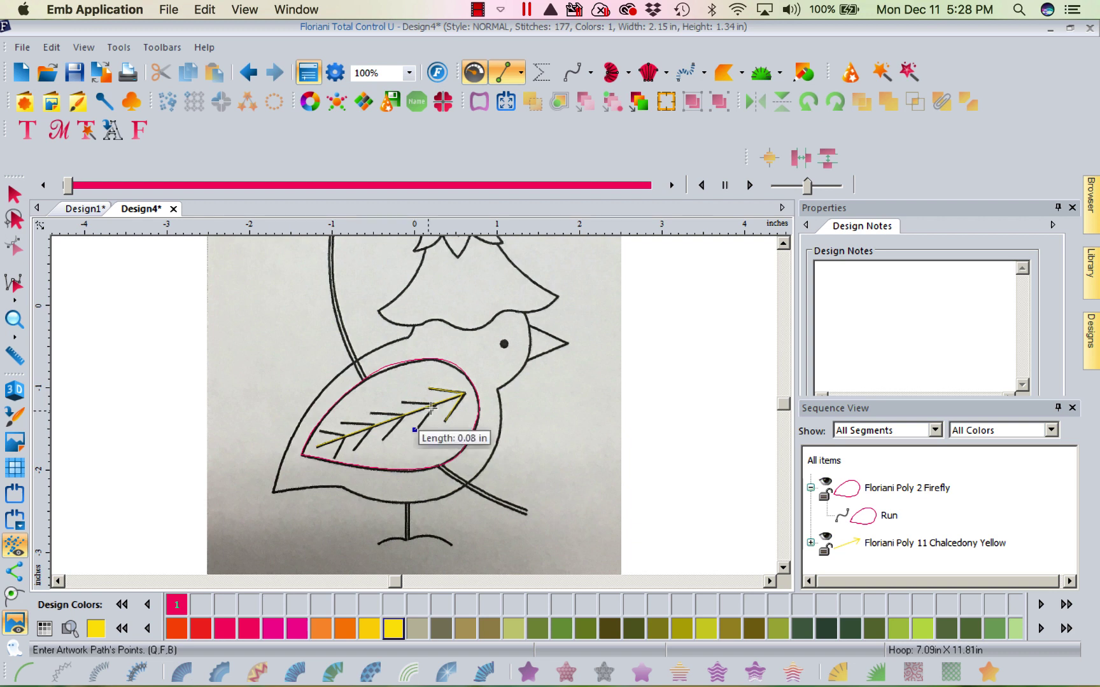
pyautogui.click(433, 404)
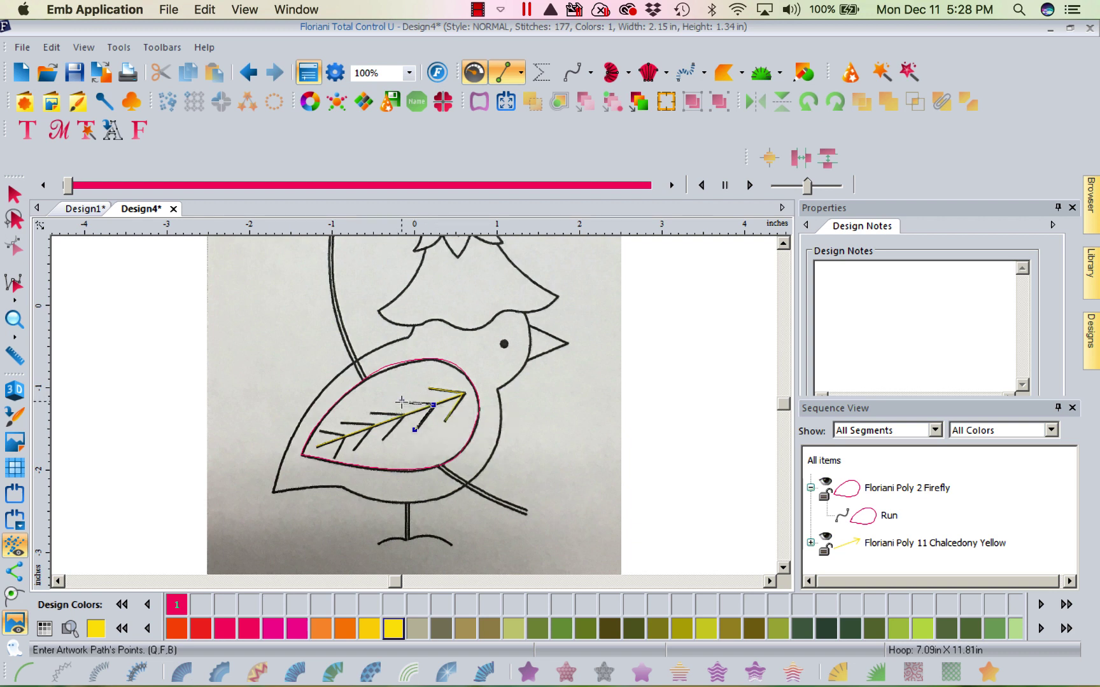
pyautogui.press('Return')
# - Trace the remaining three V-shaped side vein pairs down the central vein, each as a separate artwork path
pyautogui.click(373, 413)
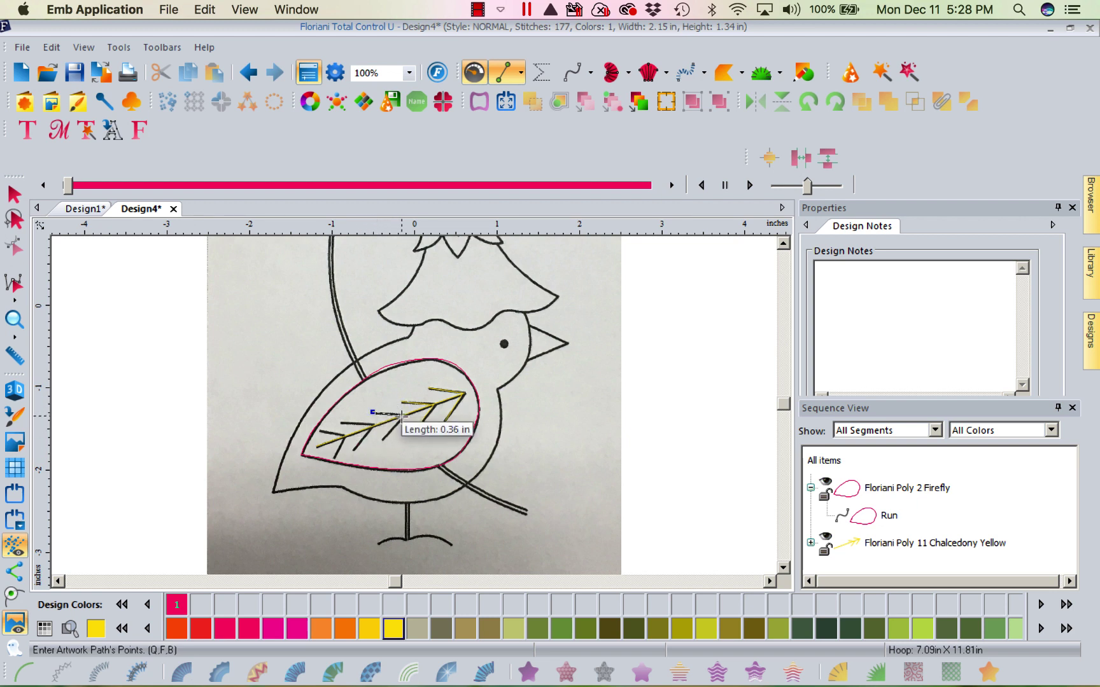
pyautogui.click(401, 416)
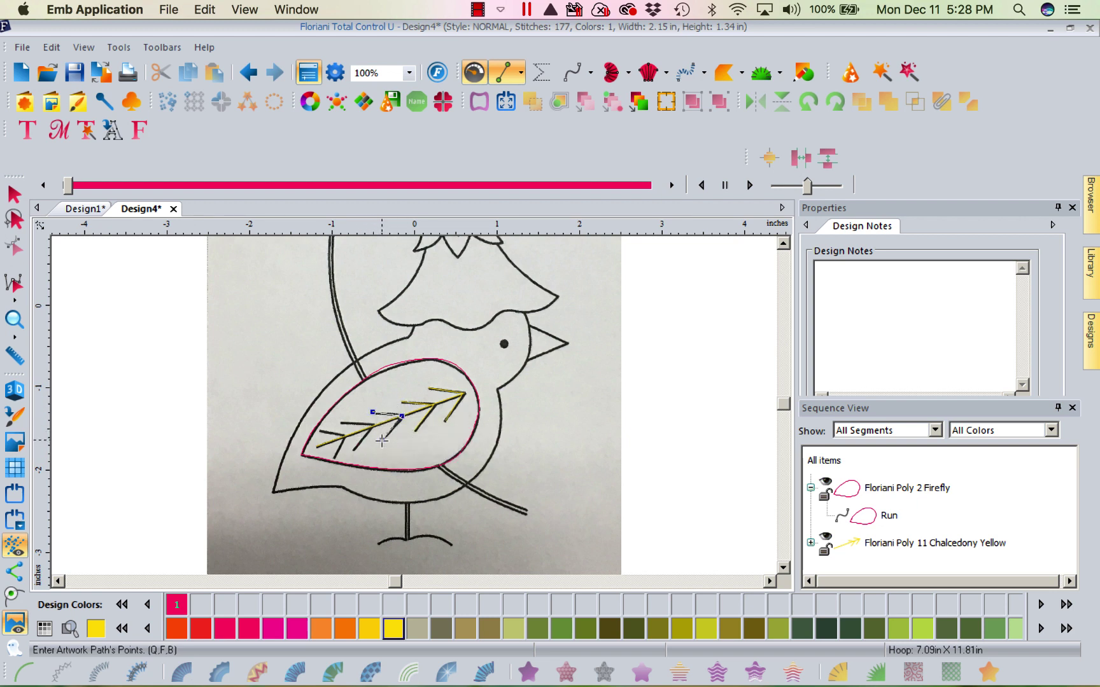
pyautogui.press('Return')
pyautogui.click(341, 421)
pyautogui.click(372, 425)
pyautogui.click(354, 449)
pyautogui.press('Return')
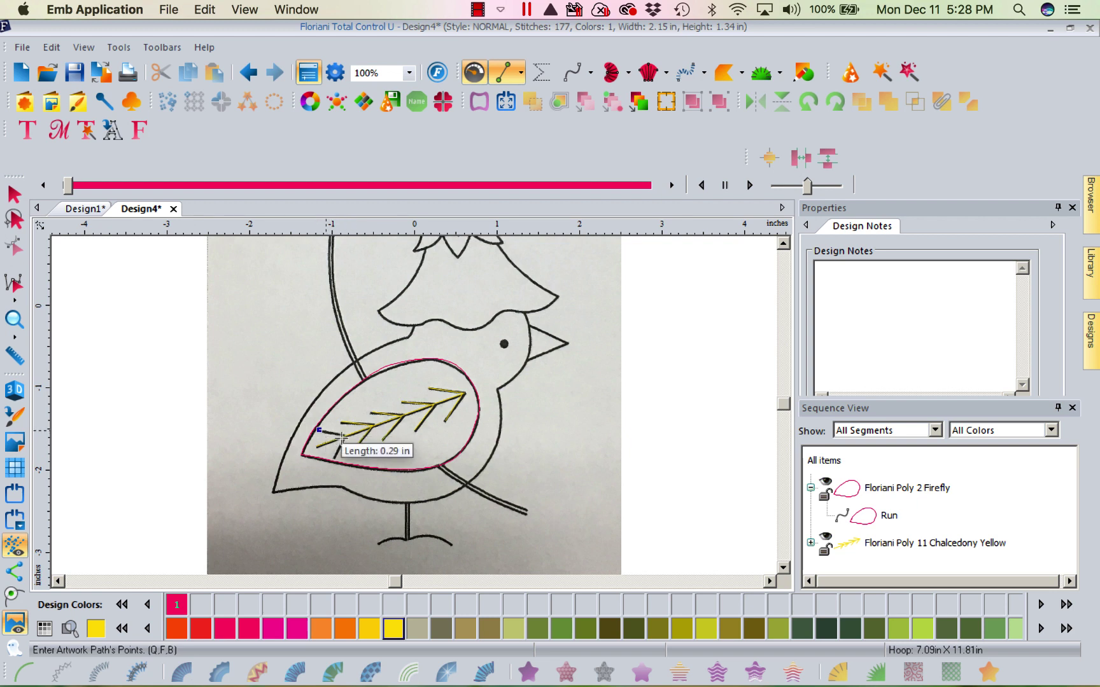
pyautogui.click(343, 438)
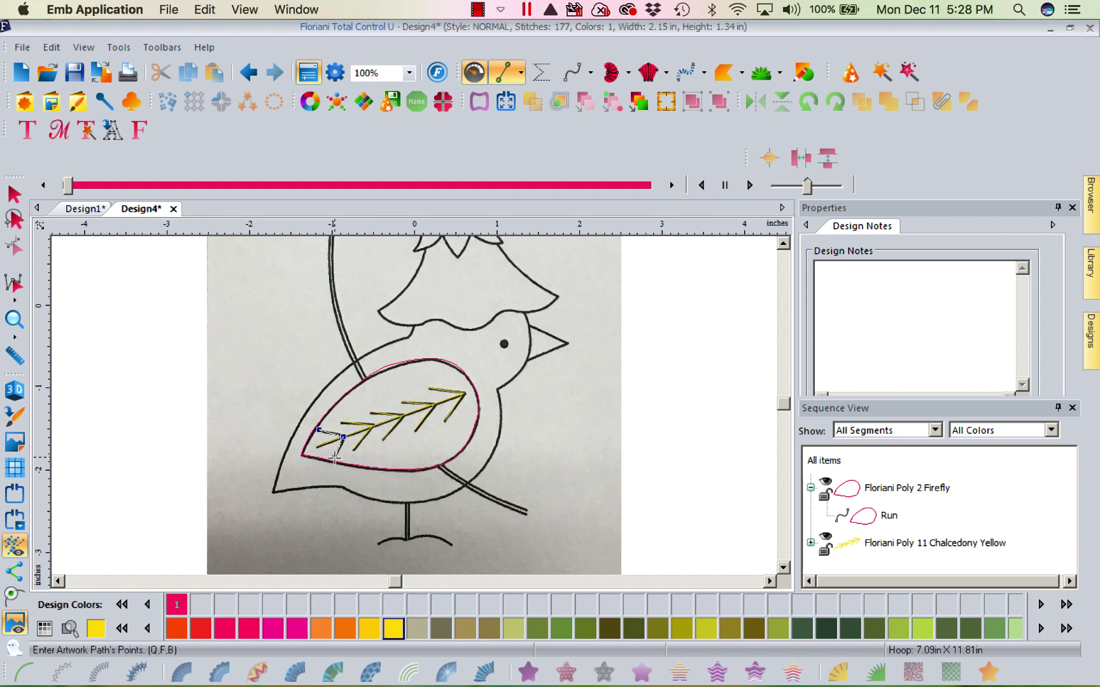
pyautogui.press('Return')
# - Close the Properties pane and expand the Floriani Poly 11 Chalcedony Yellow group in the sequence to inspect its artwork segments
pyautogui.click(1072, 207)
pyautogui.click(810, 343)
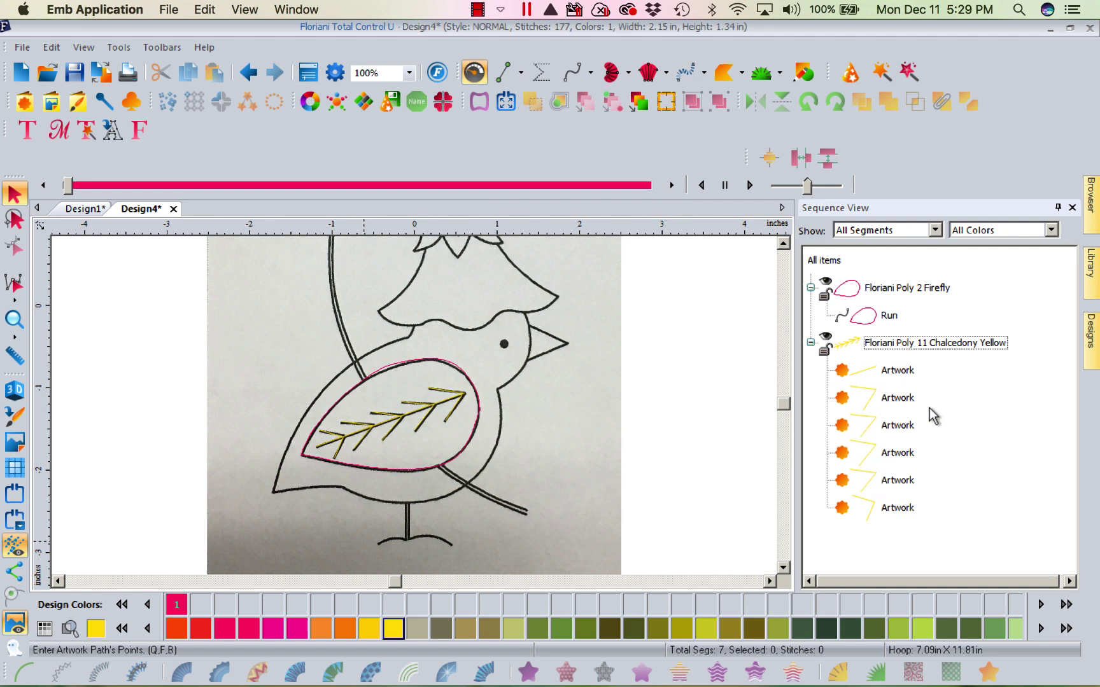
pyautogui.click(899, 372)
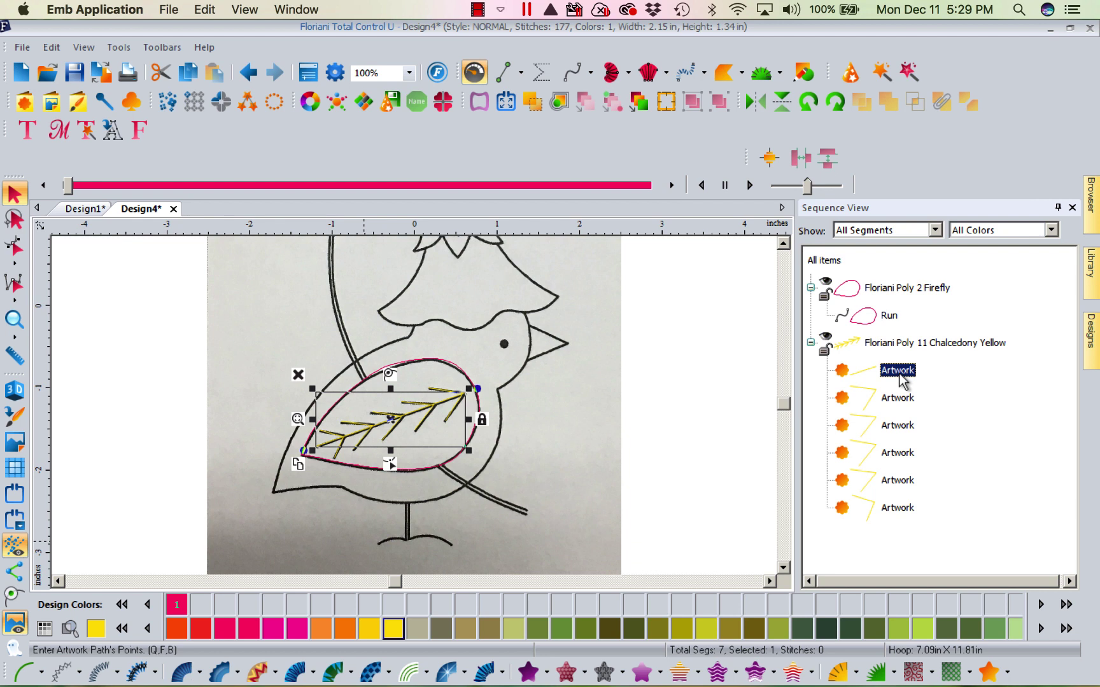
pyautogui.click(904, 345)
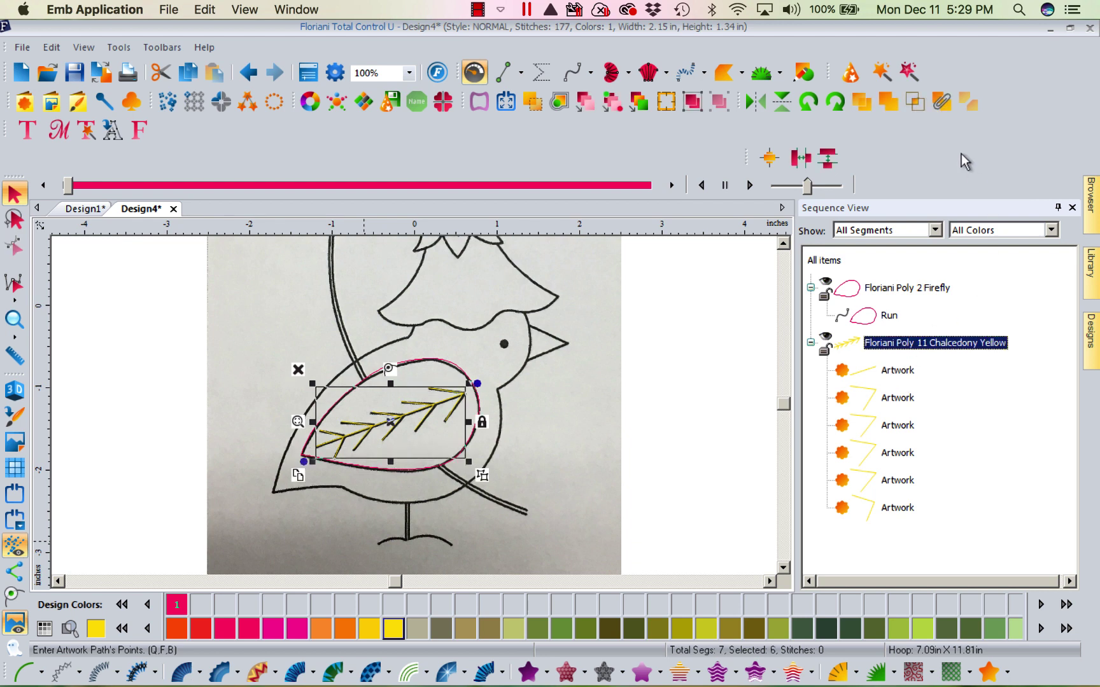
pyautogui.click(941, 105)
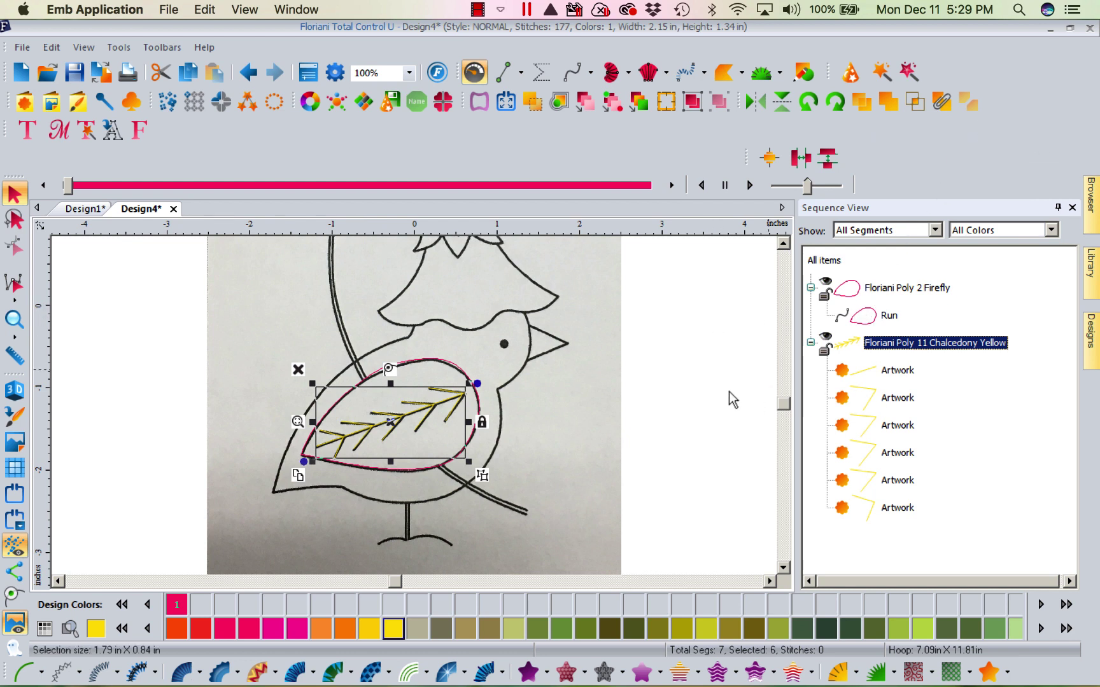
# - Convert the central vein's artwork segment to a run stitch using the Beam 3.0 preset
pyautogui.click(897, 373)
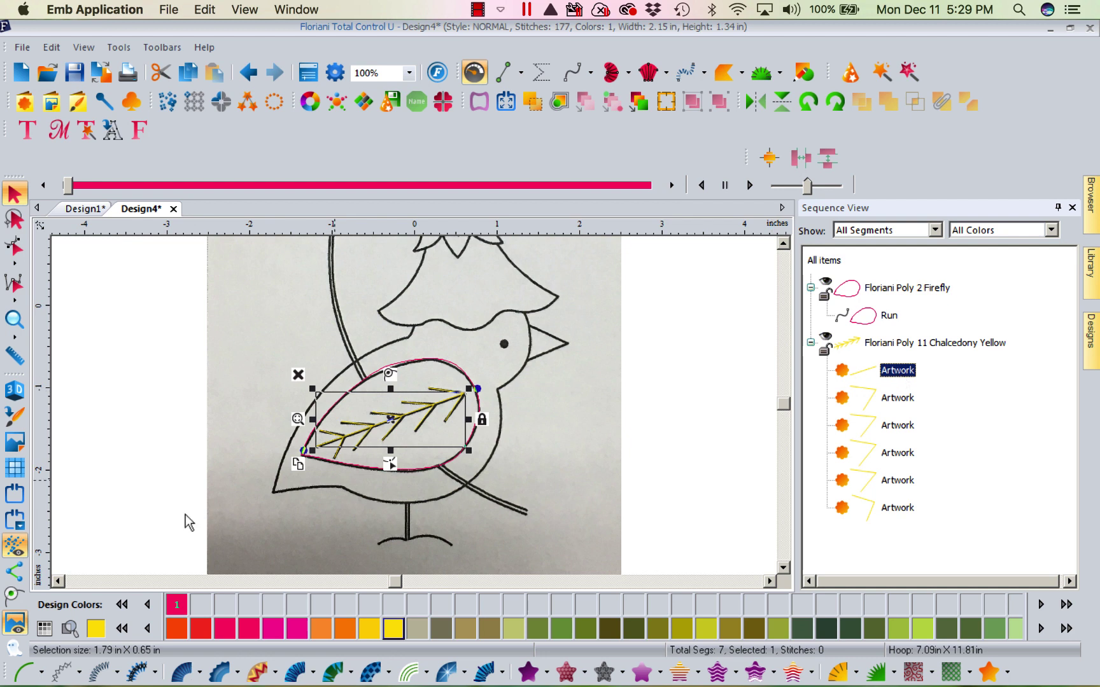
pyautogui.click(42, 671)
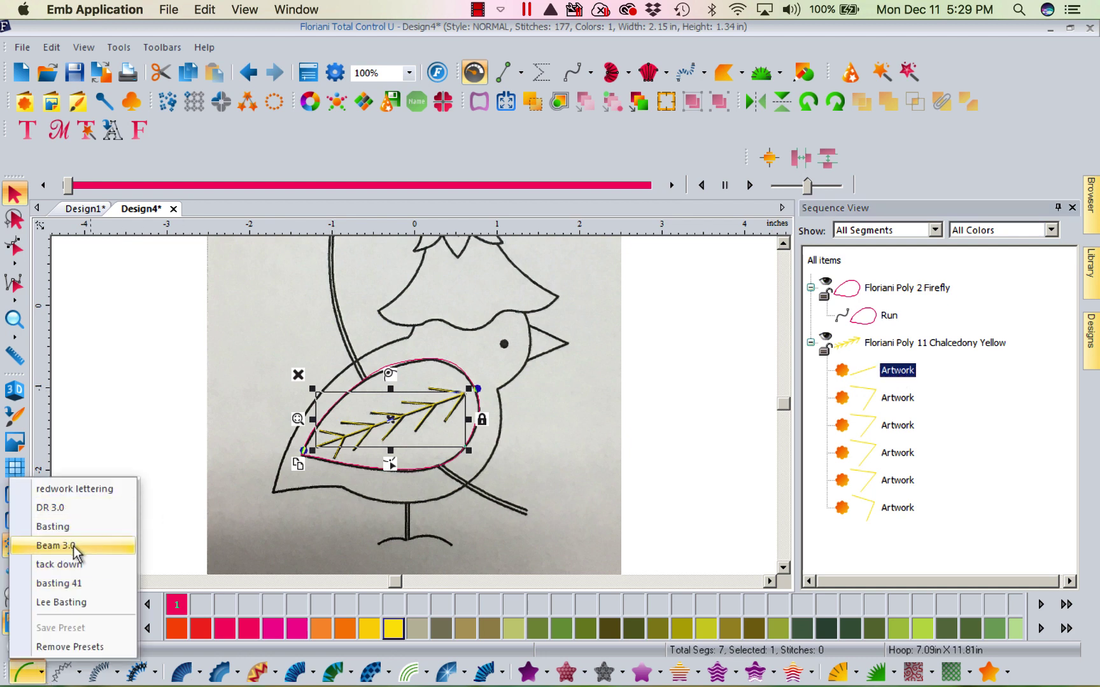
pyautogui.click(56, 546)
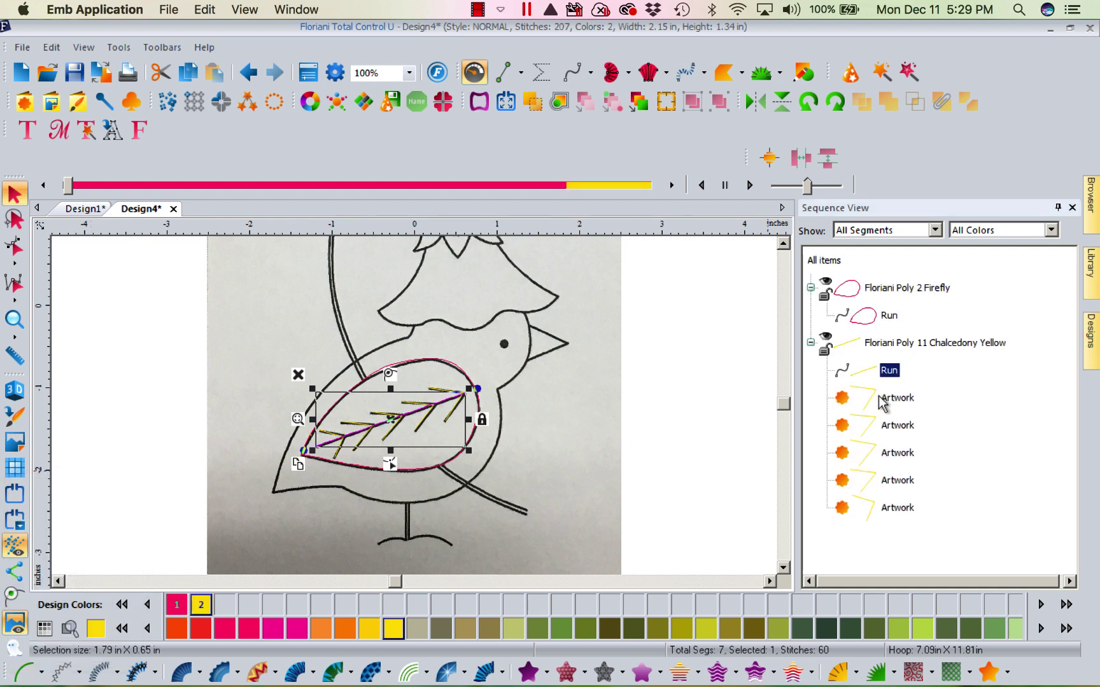
# - Convert the two uppermost V-shaped vein segments to run stitches, one at a time, using the Beam 3.0 preset
pyautogui.click(882, 400)
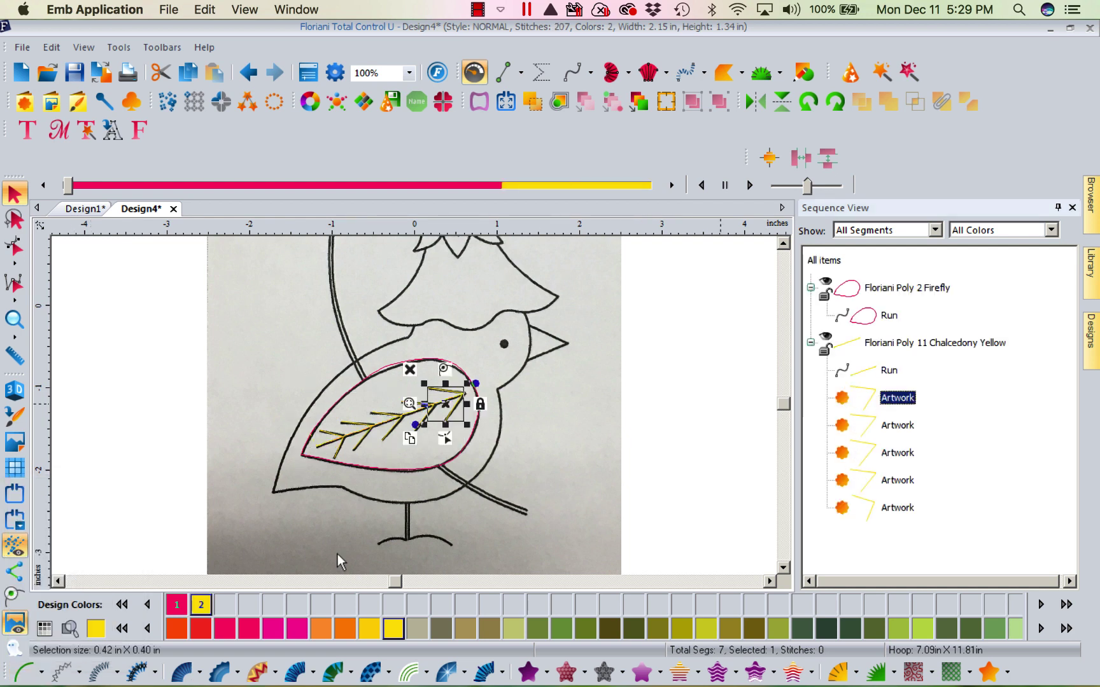
pyautogui.click(42, 675)
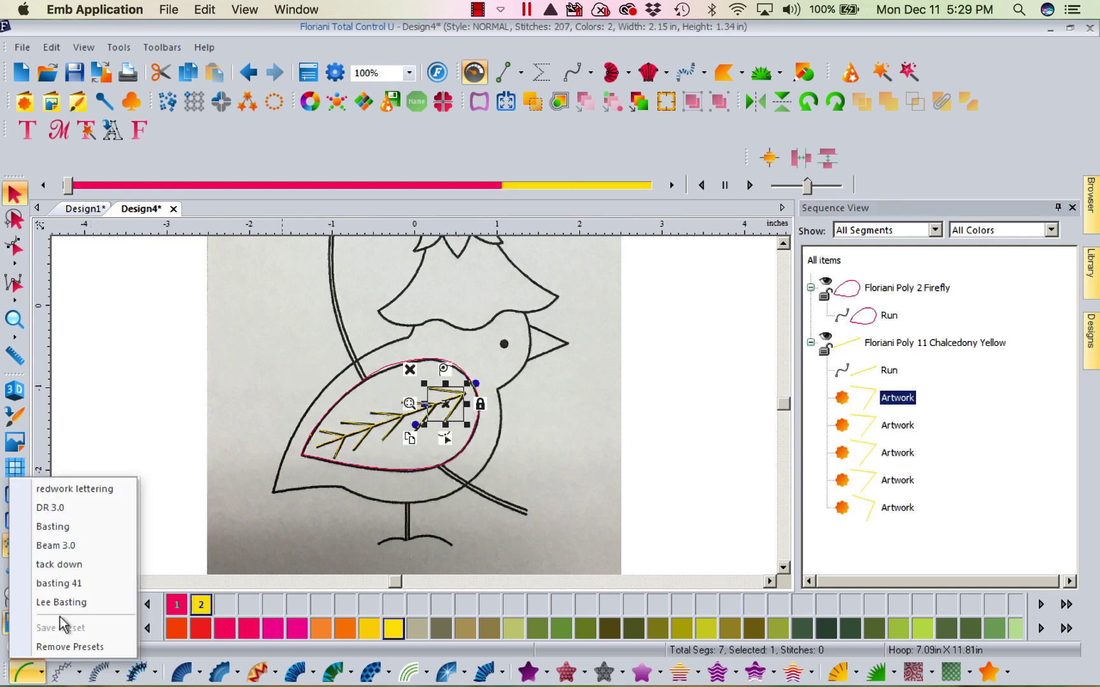
pyautogui.click(61, 549)
pyautogui.click(889, 429)
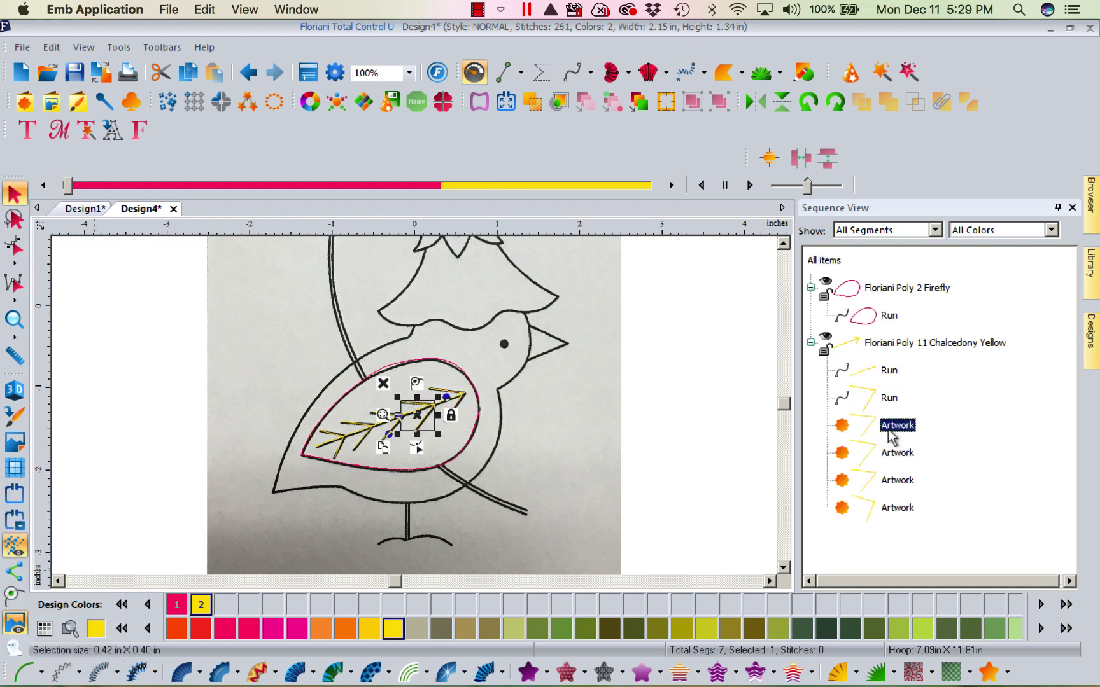
pyautogui.click(42, 675)
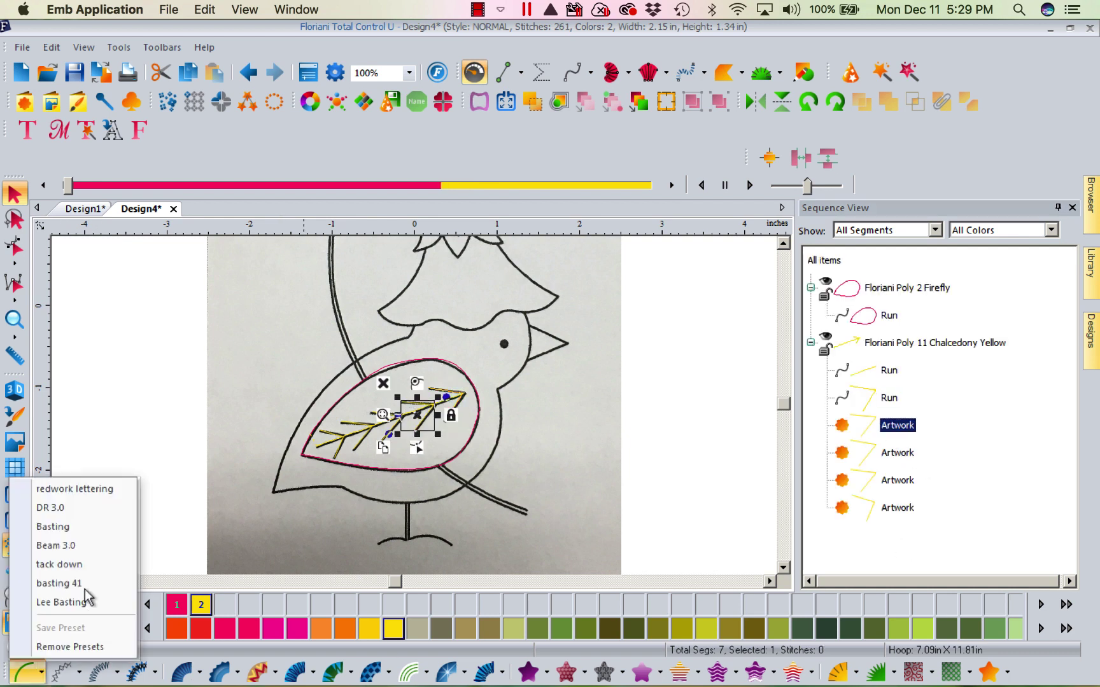
pyautogui.click(42, 674)
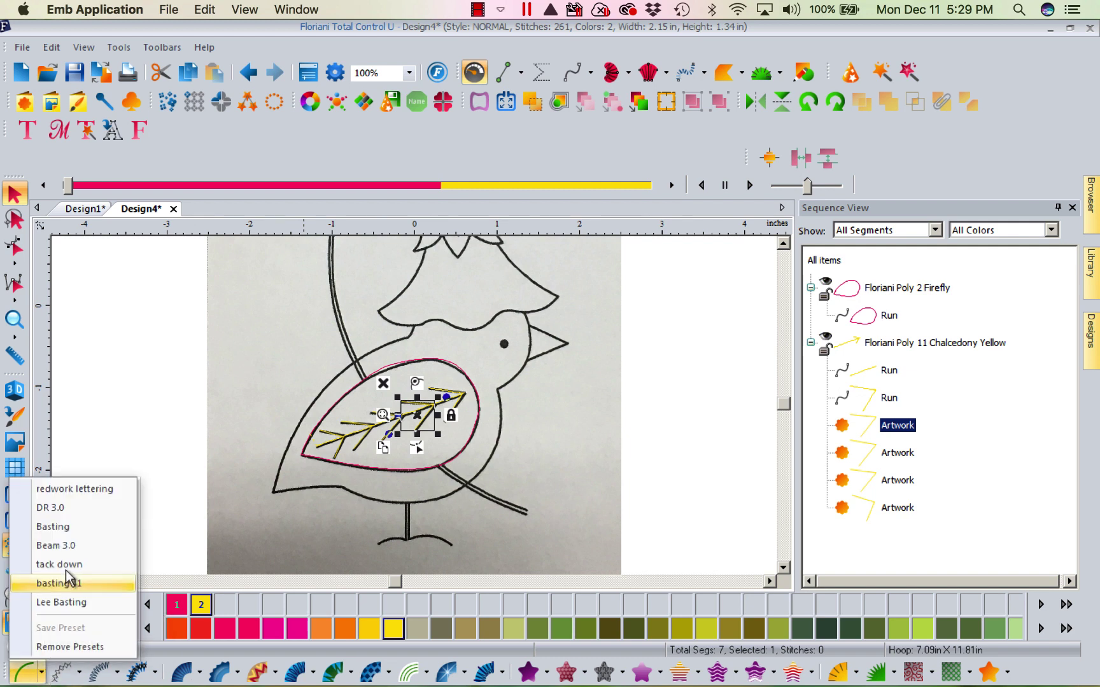
pyautogui.click(70, 549)
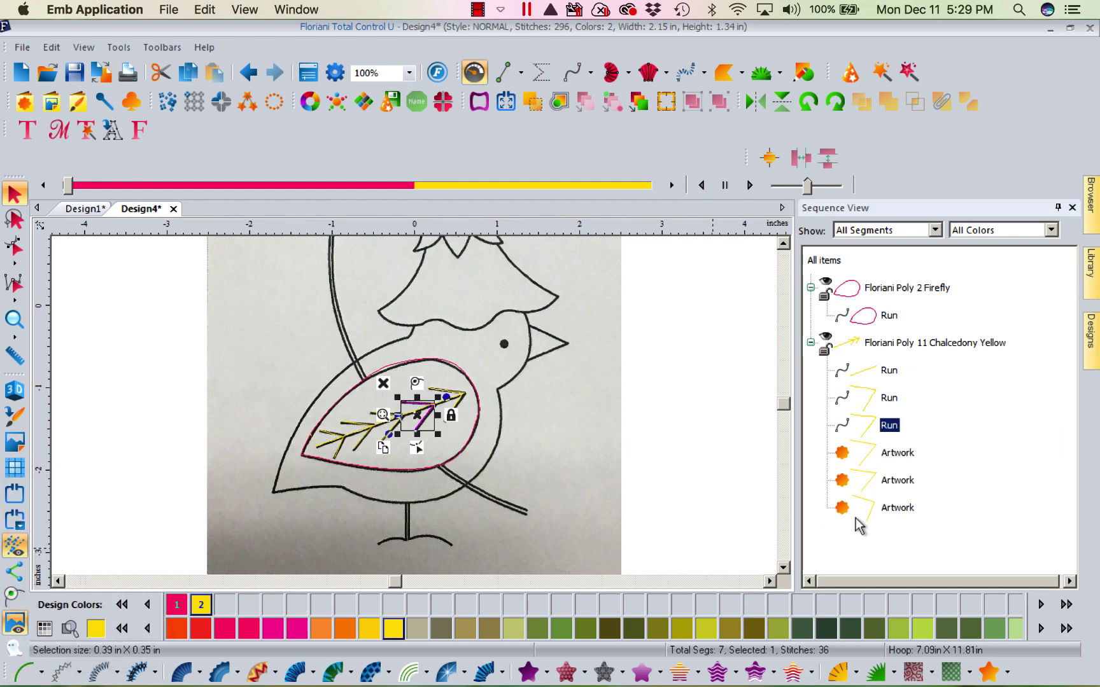
# - Convert the three remaining V-shaped vein artwork segments to run stitches, one at a time, using the Beam 3.0 preset
pyautogui.click(899, 454)
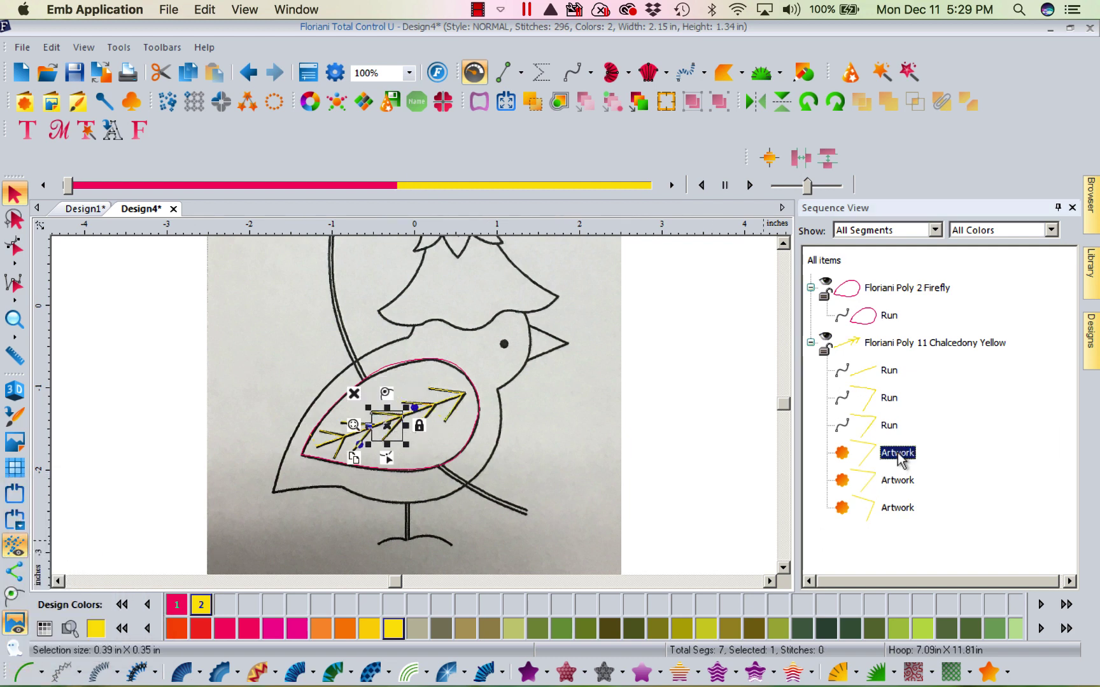
pyautogui.click(42, 673)
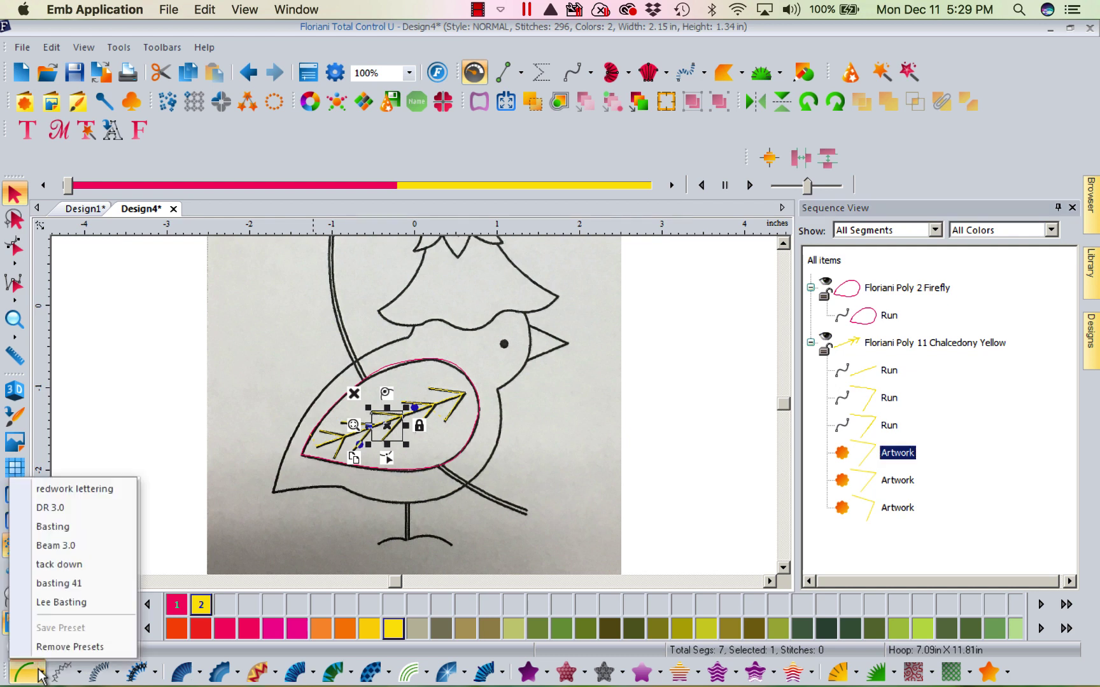
pyautogui.click(65, 549)
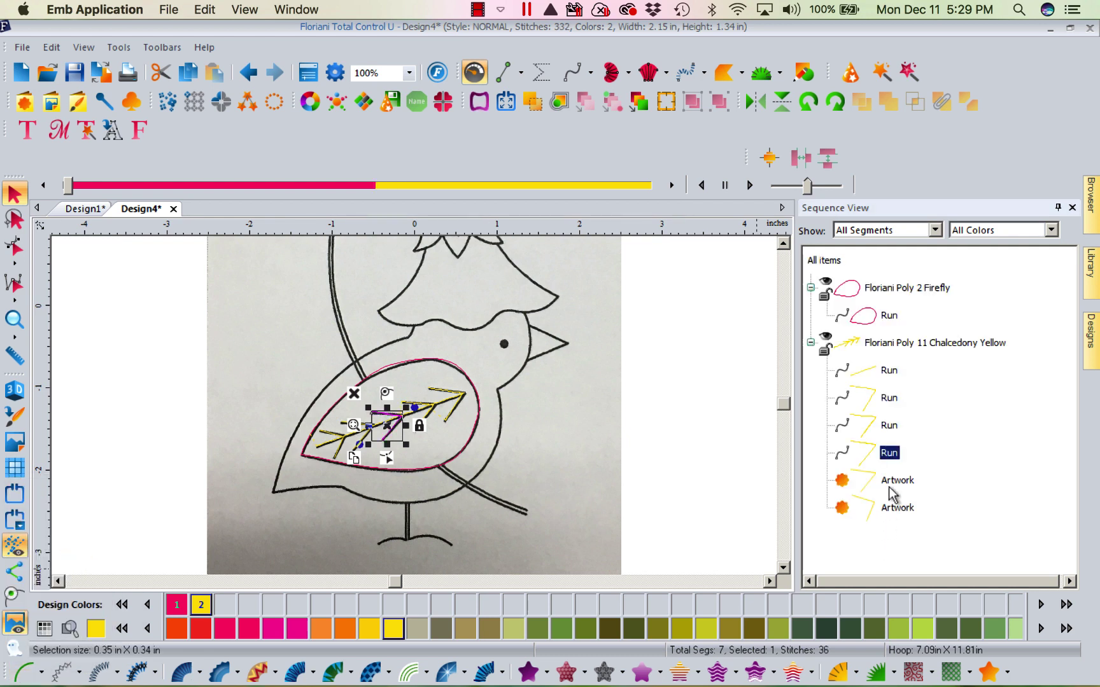
pyautogui.click(892, 483)
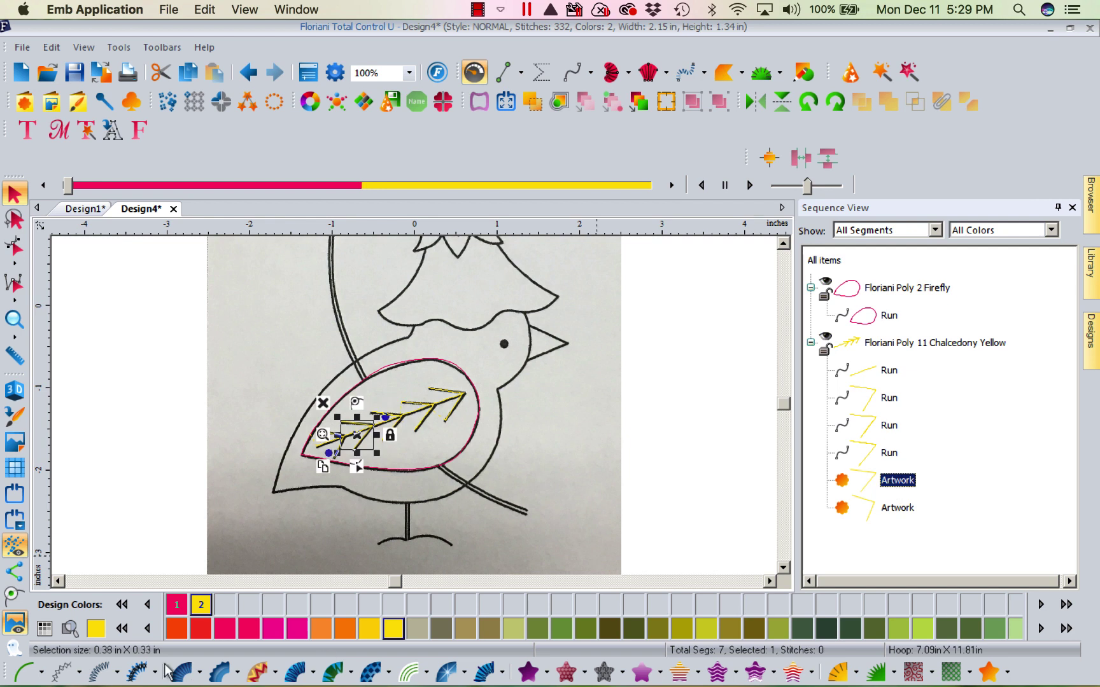
pyautogui.rightClick(46, 671)
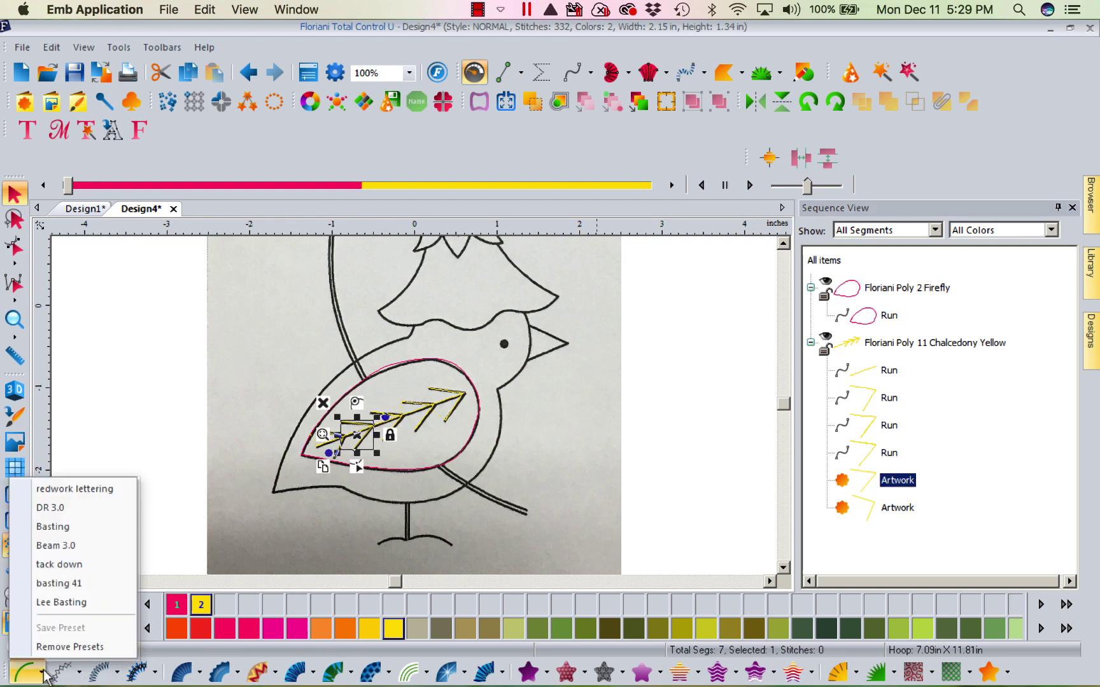
pyautogui.click(70, 543)
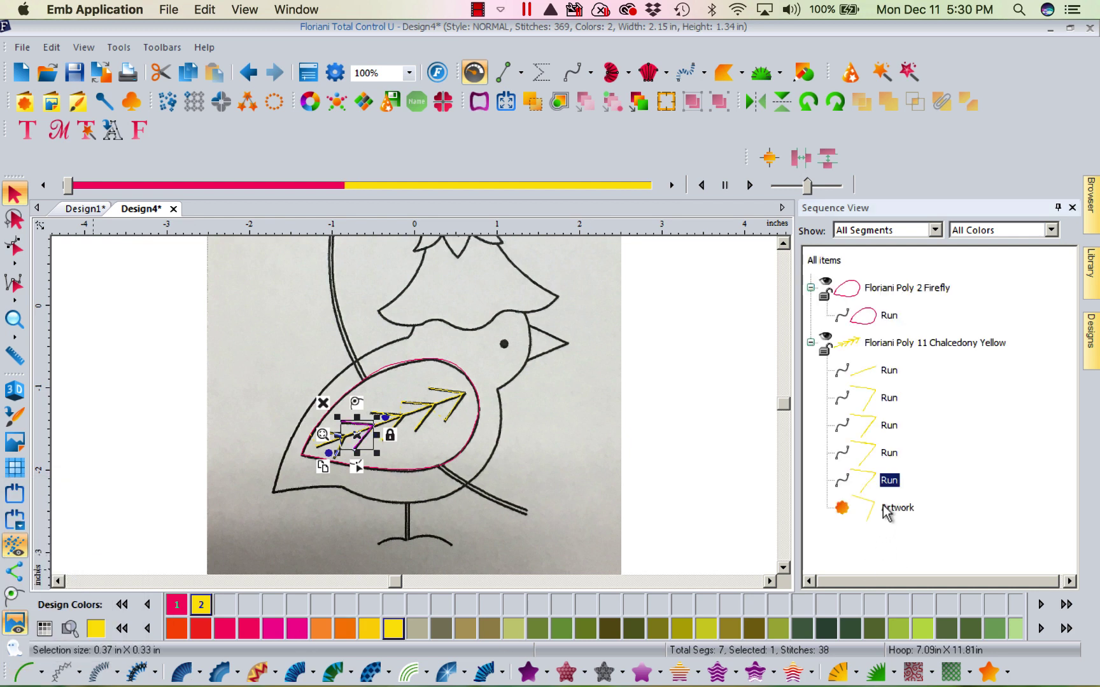
pyautogui.click(891, 508)
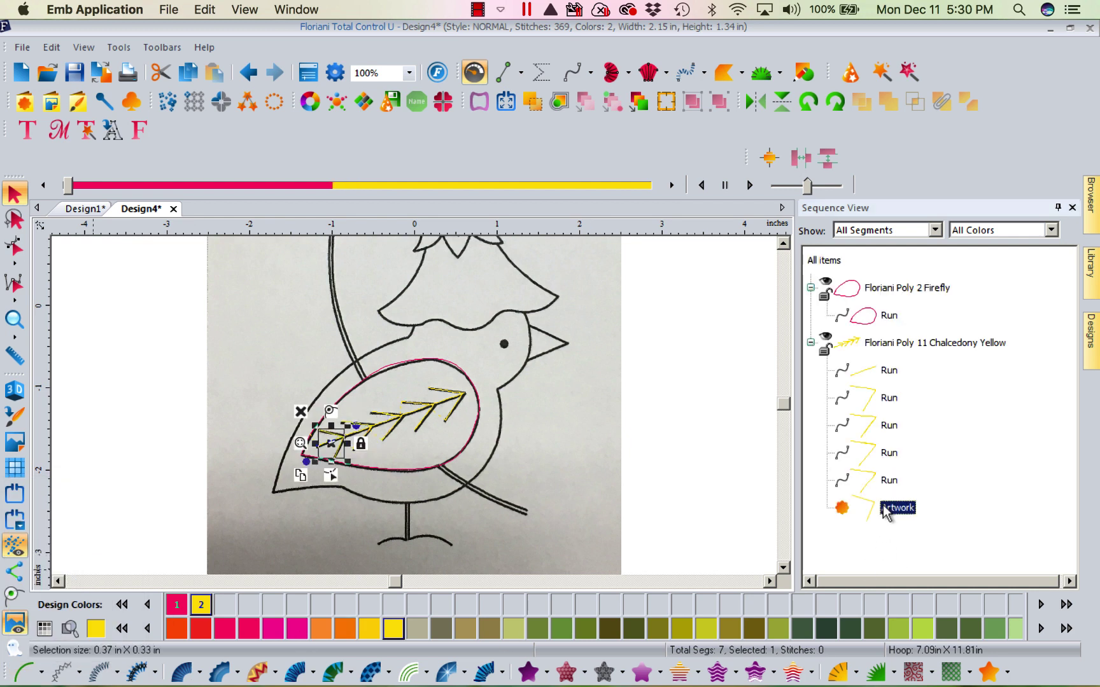
pyautogui.rightClick(62, 672)
pyautogui.rightClick(28, 669)
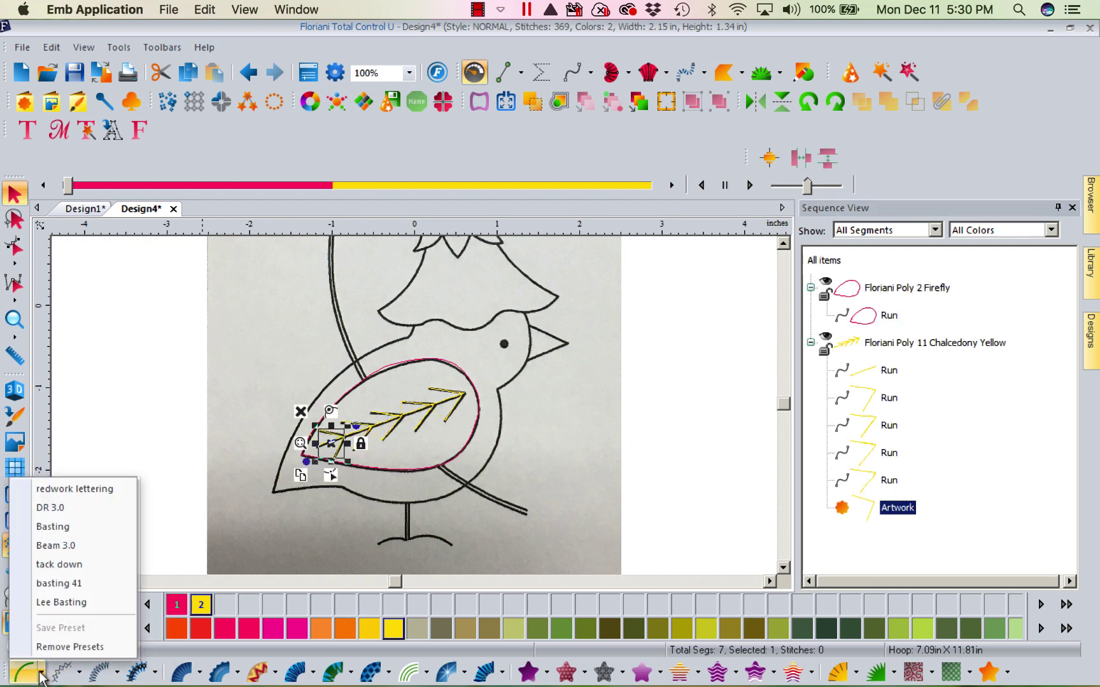
pyautogui.click(61, 546)
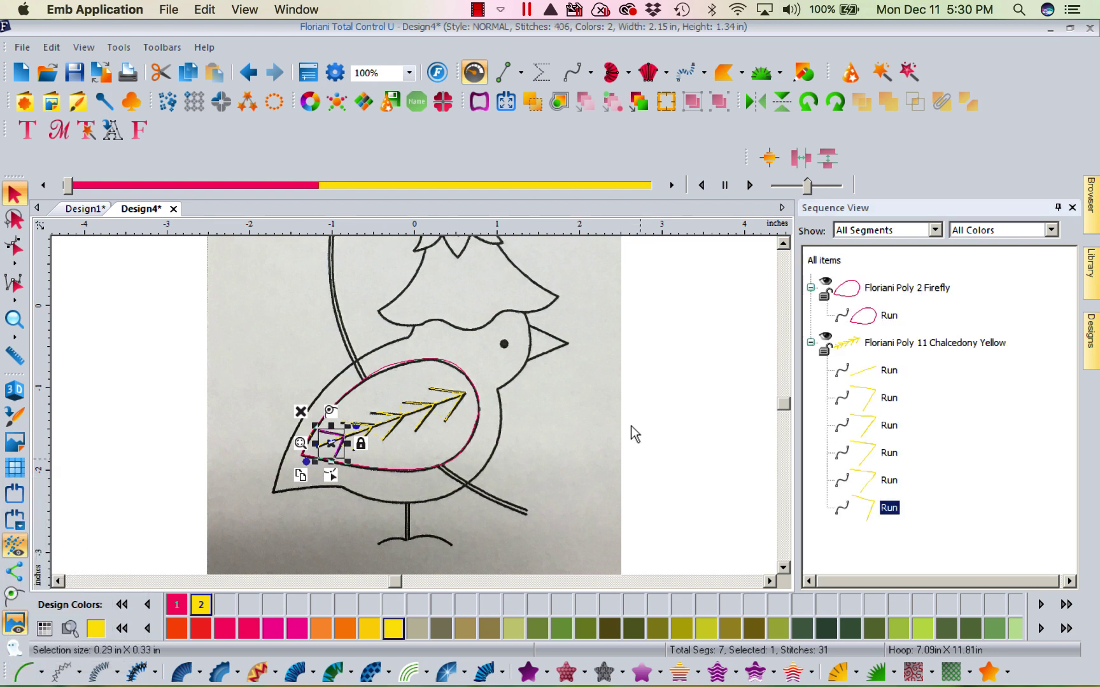
pyautogui.click(585, 405)
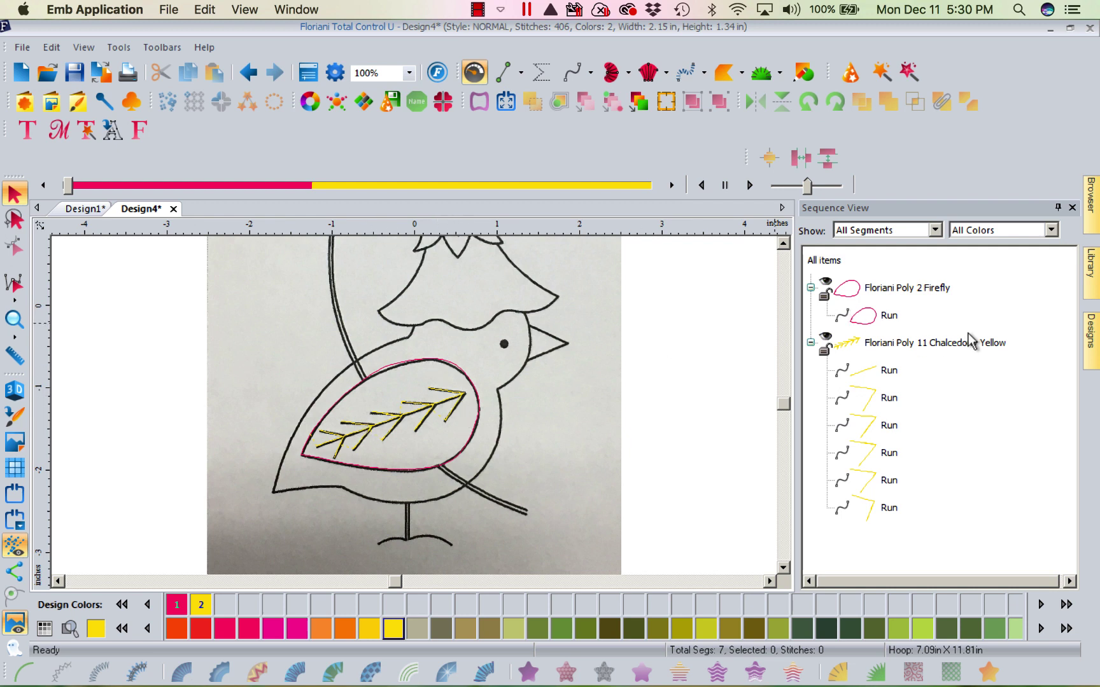
# - Convert the wing outline in the Floriani Poly 2 Firefly group to an appliqué using the blanket preset
pyautogui.click(910, 287)
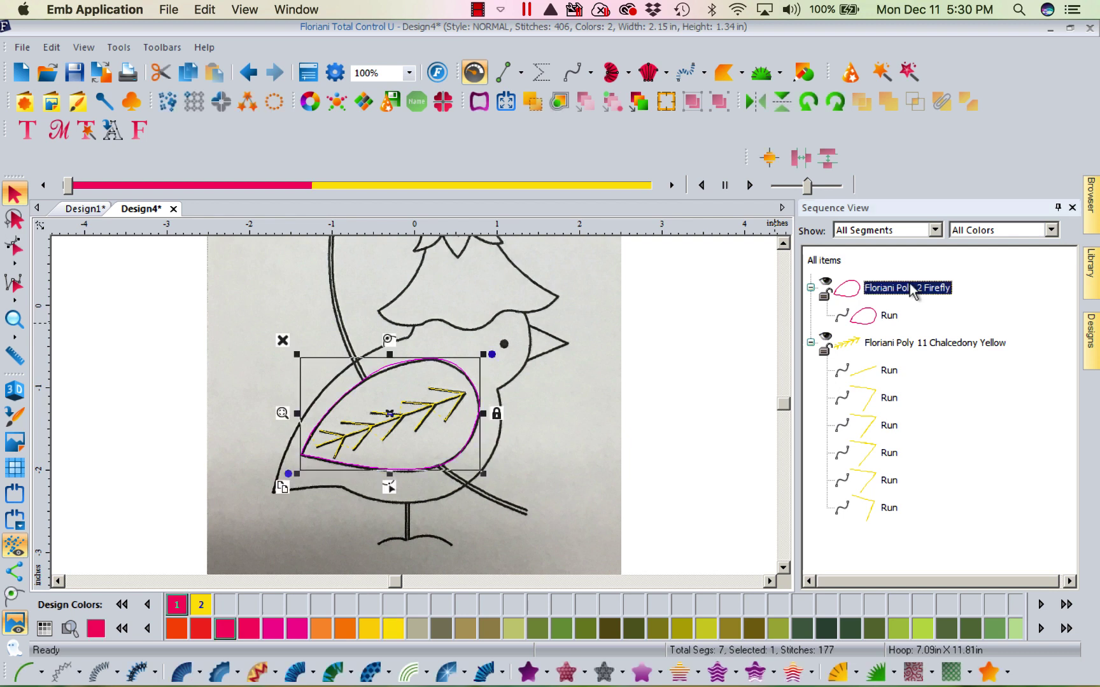
pyautogui.click(895, 675)
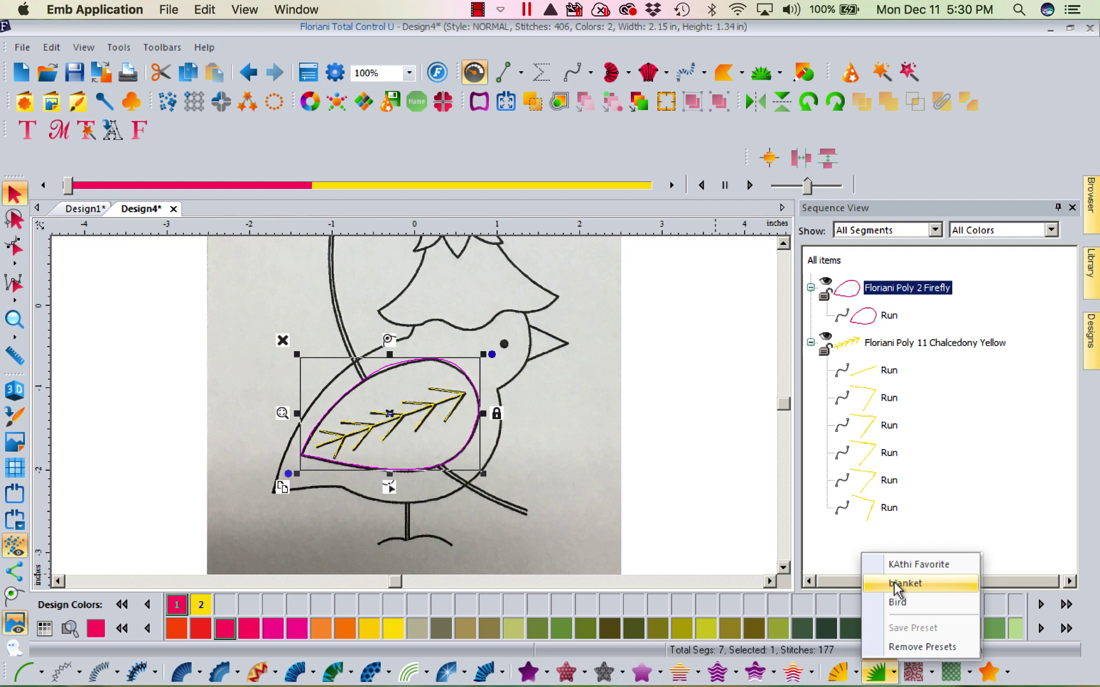
pyautogui.click(895, 582)
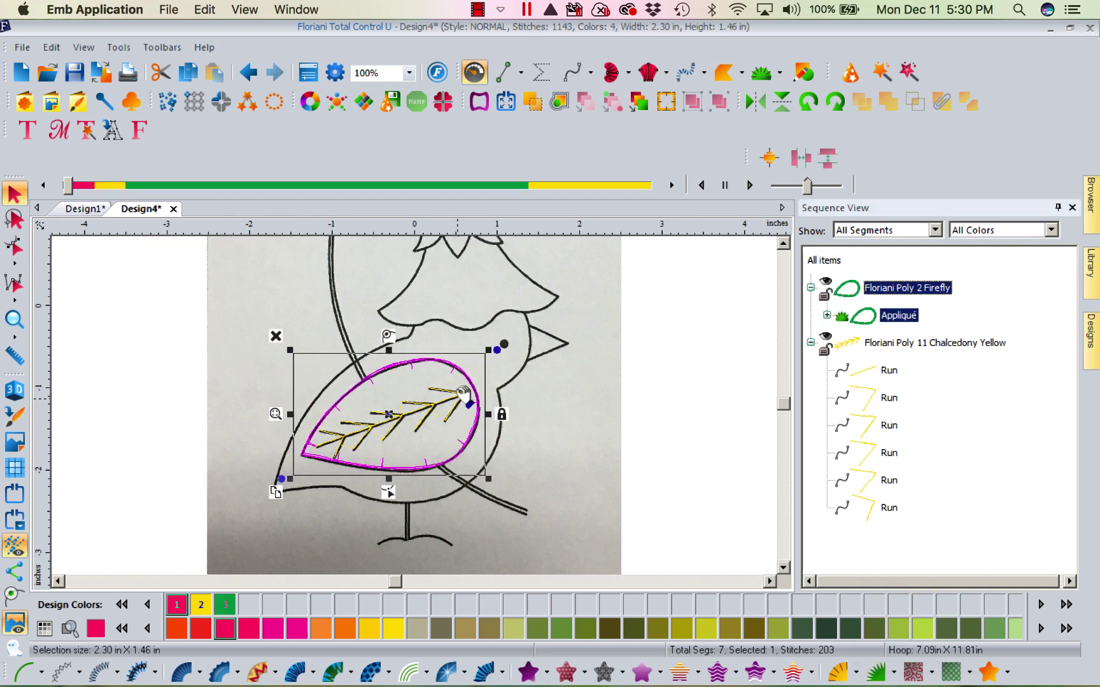
# - In the wing appliqué's properties, turn off Sew Tack Down and set the blanket density to 2.5 mm
pyautogui.click(308, 71)
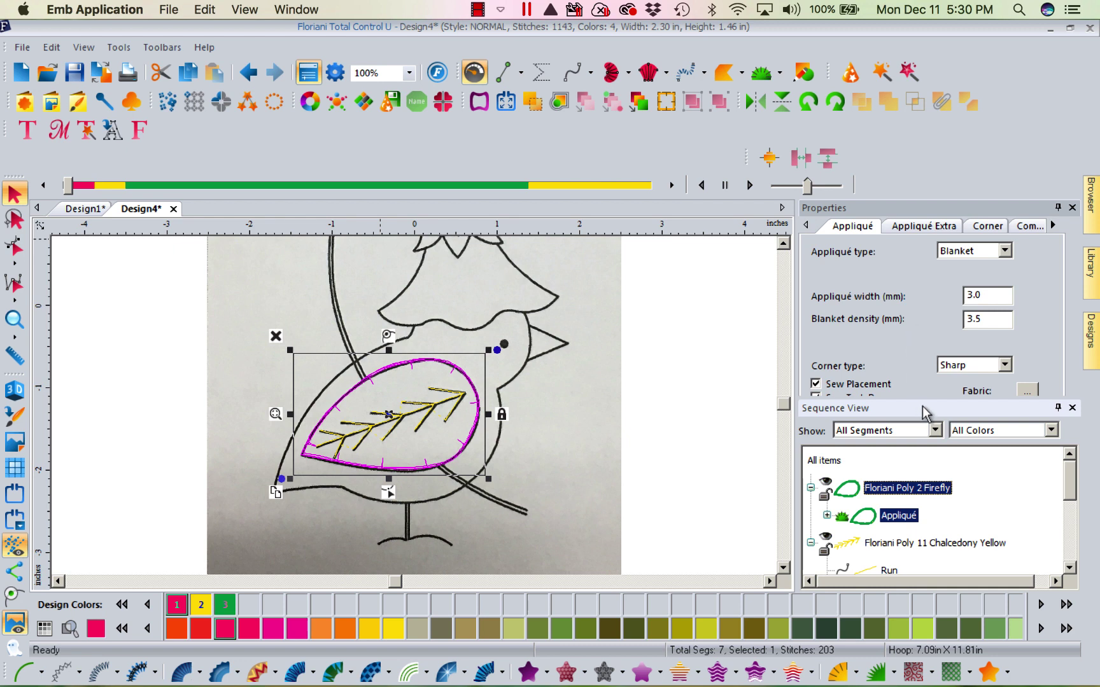
pyautogui.moveTo(920, 400)
pyautogui.mouseDown()
pyautogui.moveTo(919, 431)
pyautogui.moveTo(924, 420)
pyautogui.mouseUp()
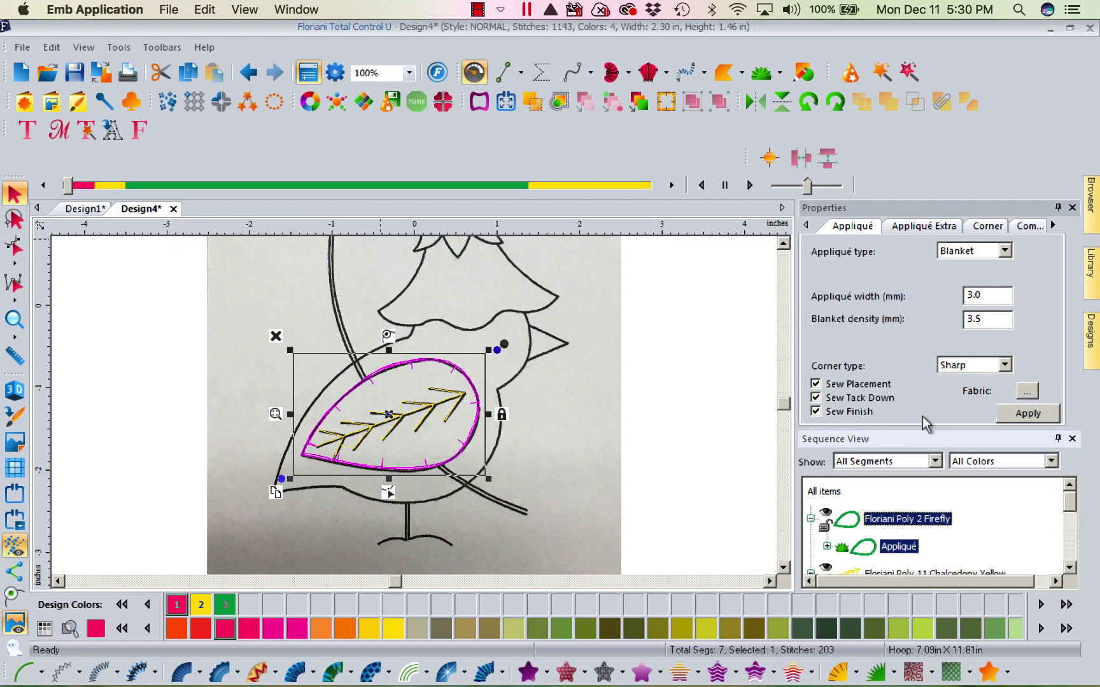
pyautogui.click(817, 399)
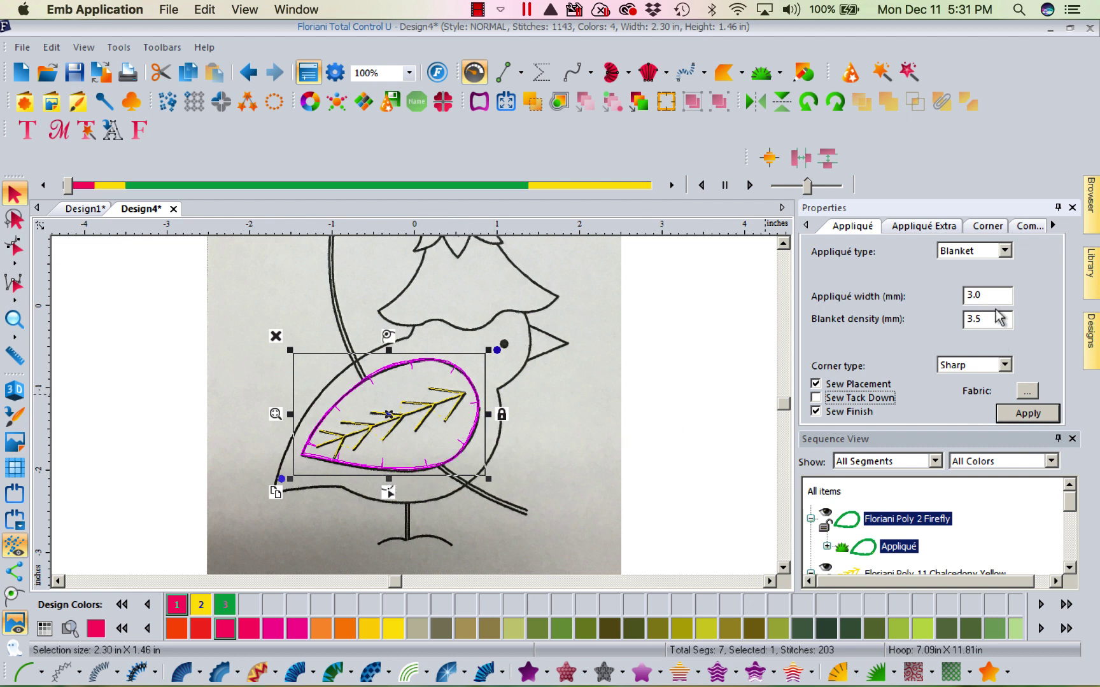
pyautogui.moveTo(994, 319); pyautogui.dragTo(878, 315)
pyautogui.write('2')
pyautogui.click(1026, 413)
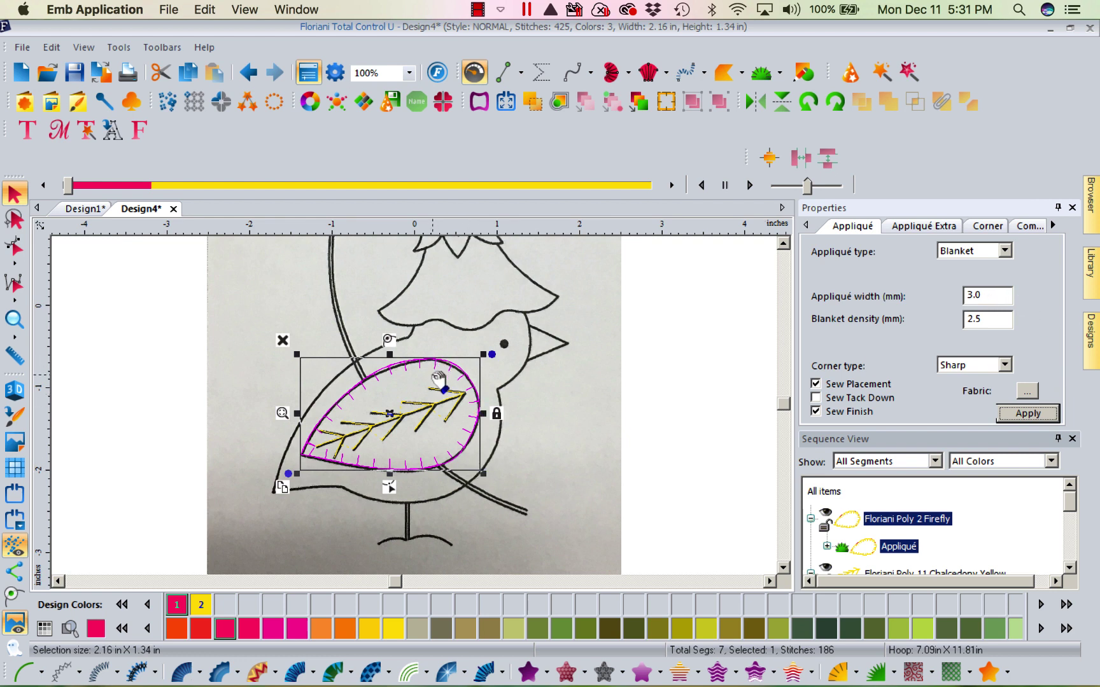
# - Set the wing's blanket appliqué width to 3.5 mm and apply it
pyautogui.doubleClick(995, 295)
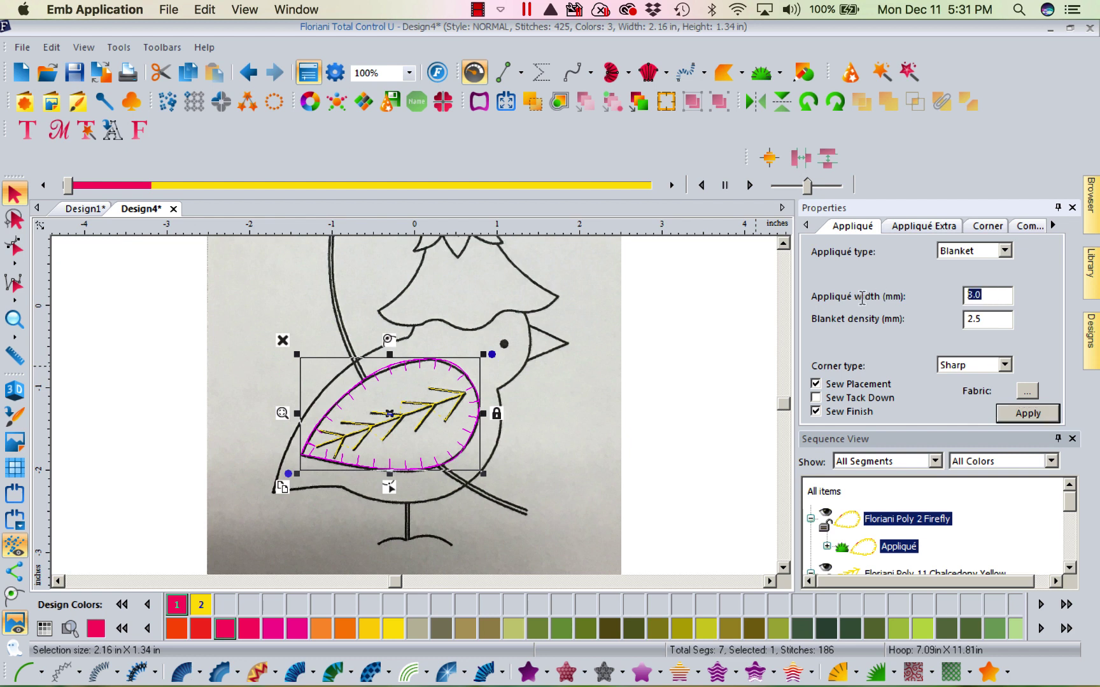
pyautogui.write('2.5')
pyautogui.click(1031, 413)
pyautogui.click(985, 299)
pyautogui.moveTo(985, 300); pyautogui.dragTo(904, 296)
pyautogui.click(1040, 413)
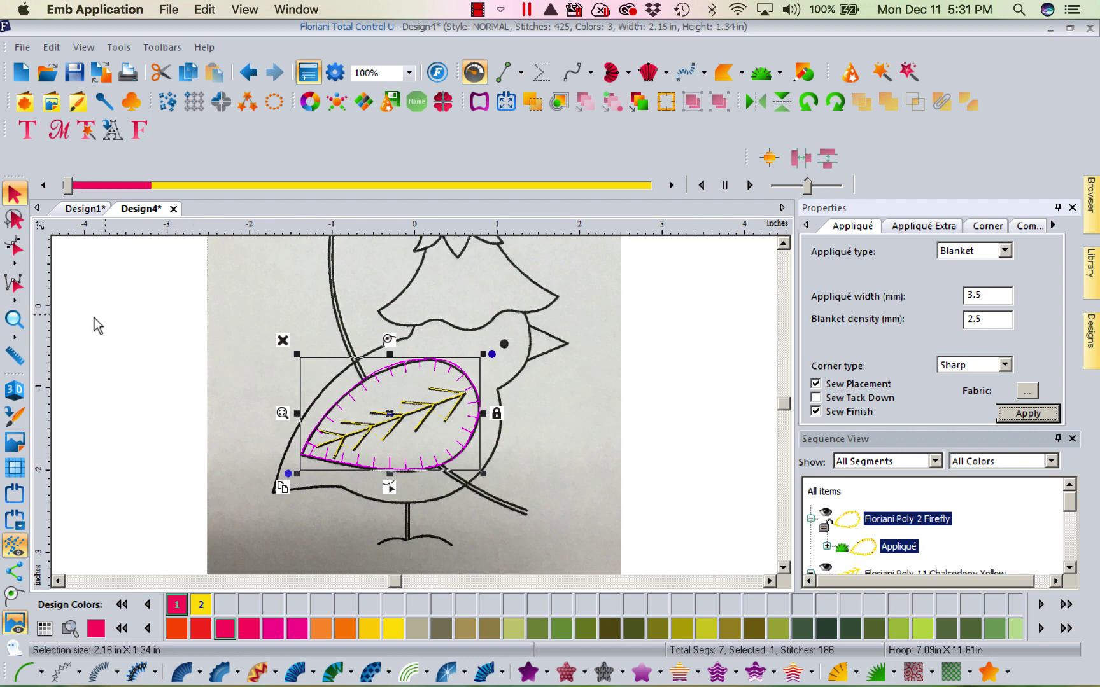
# - Hide the backdrop image and play through the wing's stitch-out sequence from start to end to check it
pyautogui.click(21, 445)
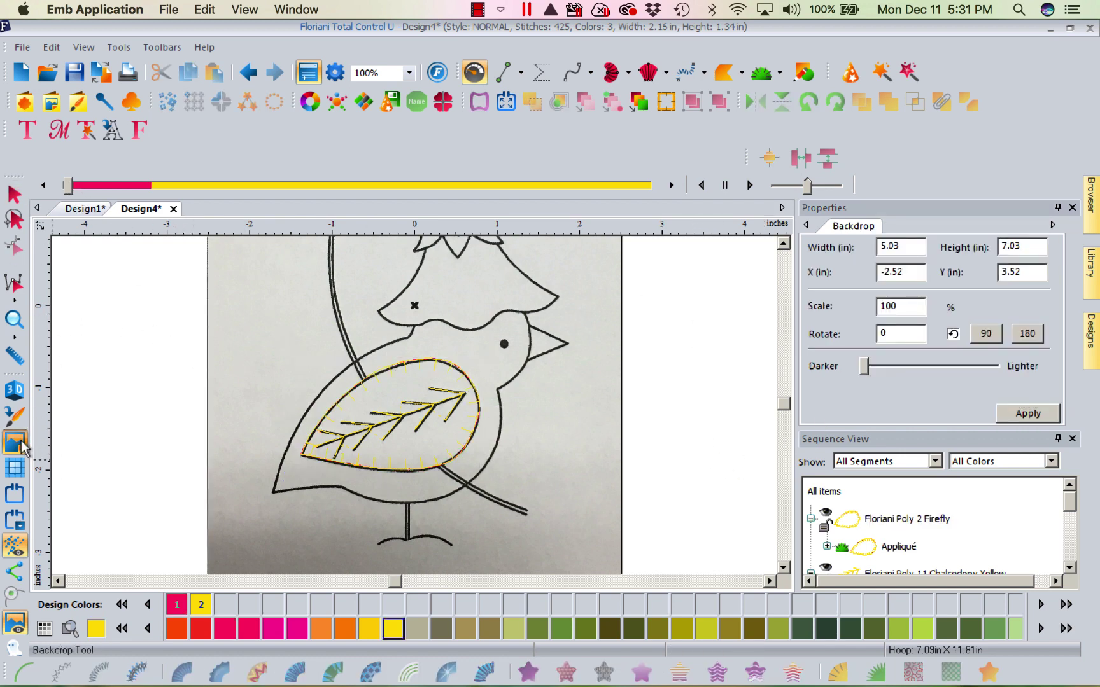
pyautogui.click(17, 625)
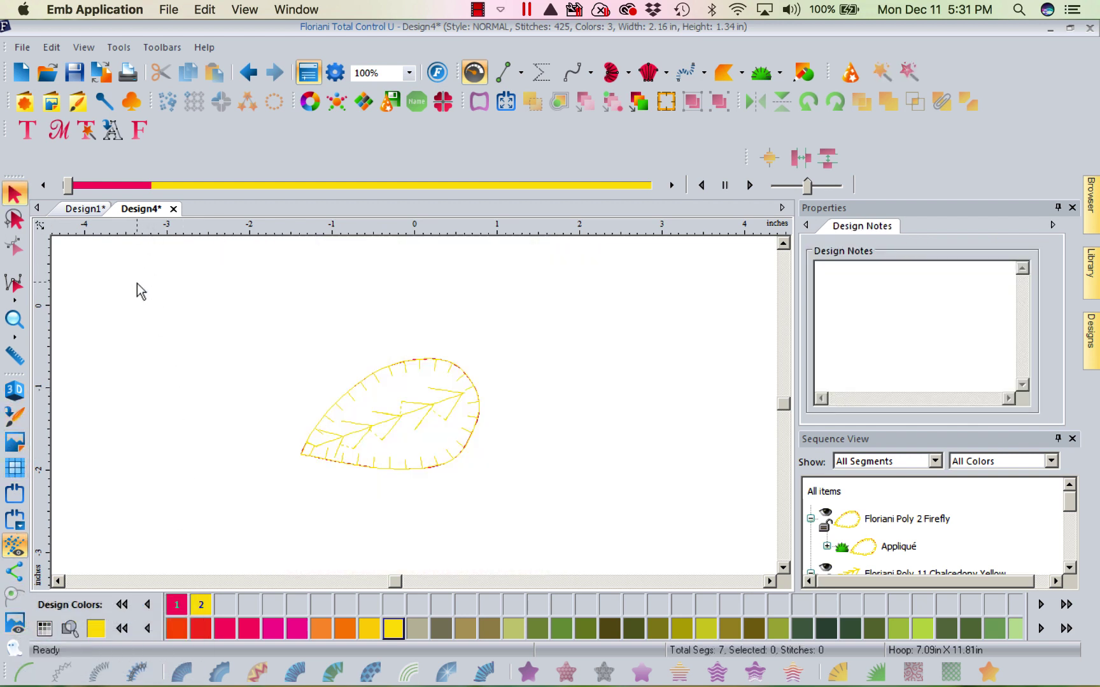
pyautogui.click(69, 185)
pyautogui.moveTo(69, 189); pyautogui.dragTo(73, 189)
pyautogui.moveTo(83, 186)
pyautogui.mouseDown()
pyautogui.moveTo(217, 178)
pyautogui.moveTo(637, 53)
pyautogui.mouseUp()
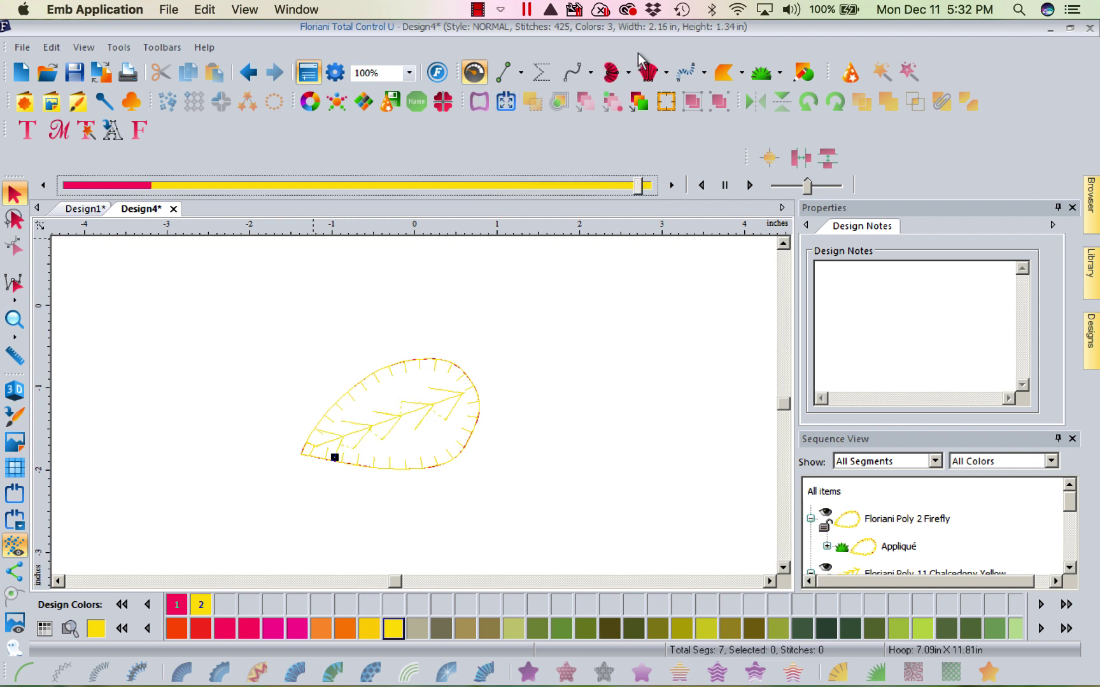
# - Show the backdrop drawing again and examine the flower, stem, leaf and bird shapes that remain untraced
pyautogui.click(19, 444)
pyautogui.click(783, 244)
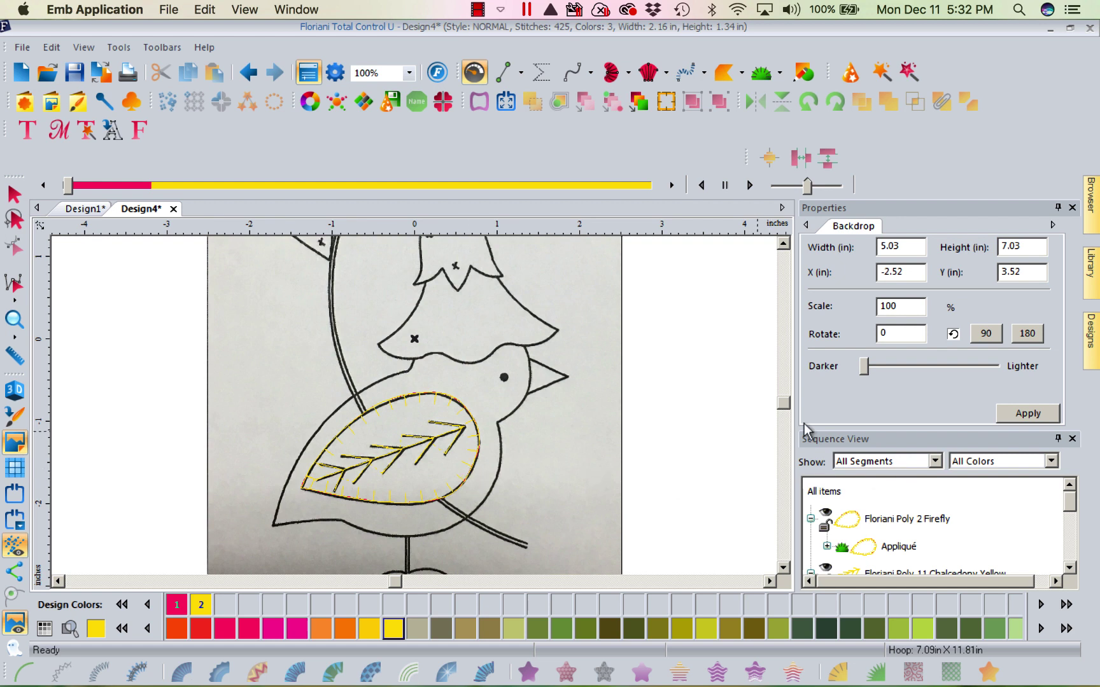
pyautogui.click(783, 243)
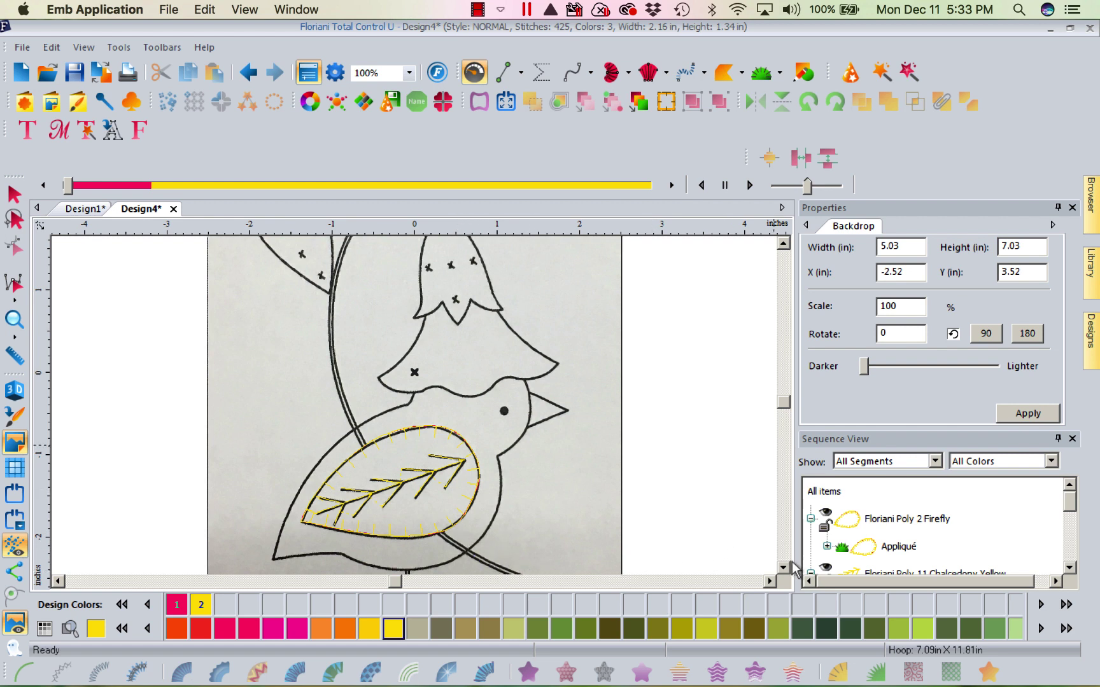
pyautogui.click(783, 245)
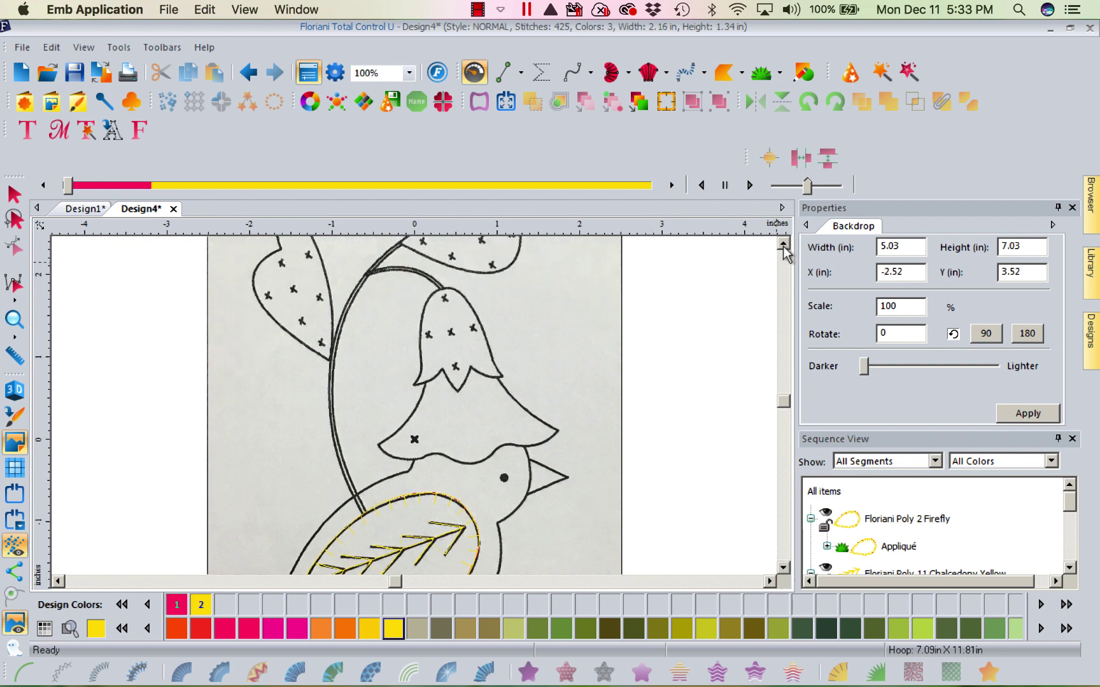
pyautogui.click(784, 246)
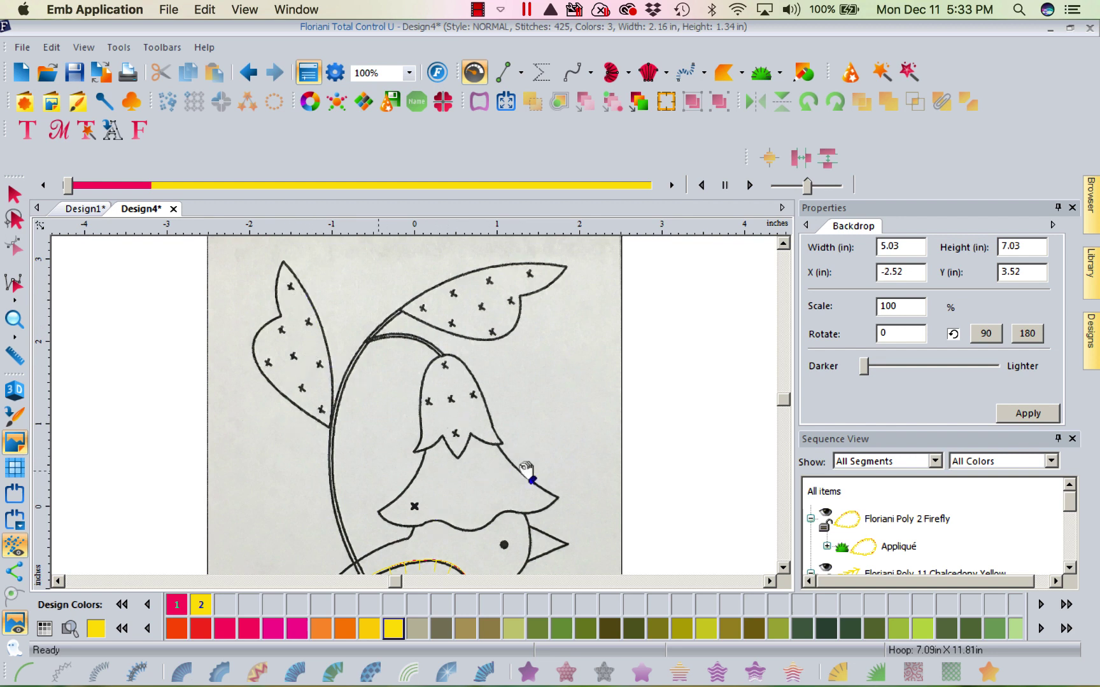
pyautogui.click(784, 567)
pyautogui.click(783, 567)
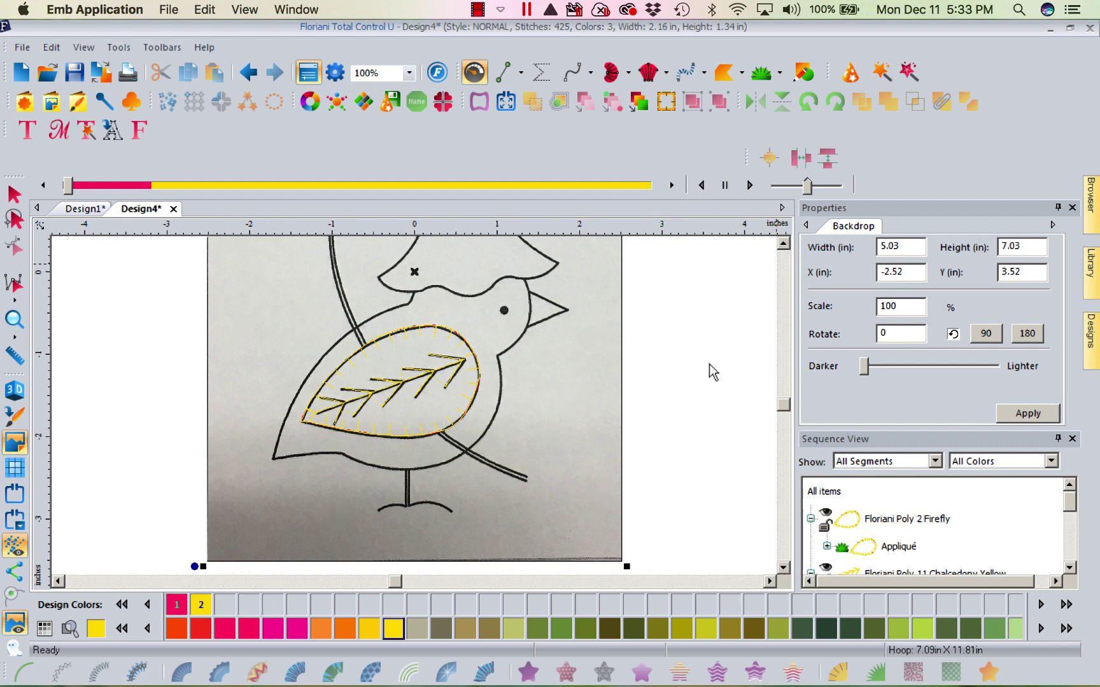
pyautogui.click(783, 243)
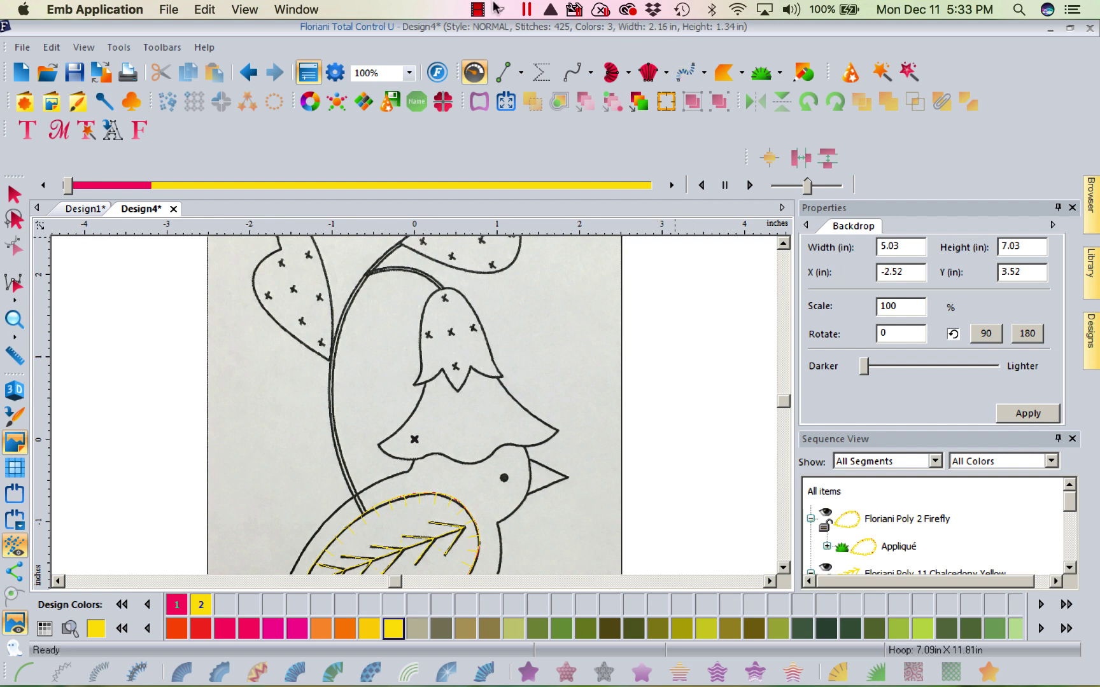
pyautogui.click(475, 9)
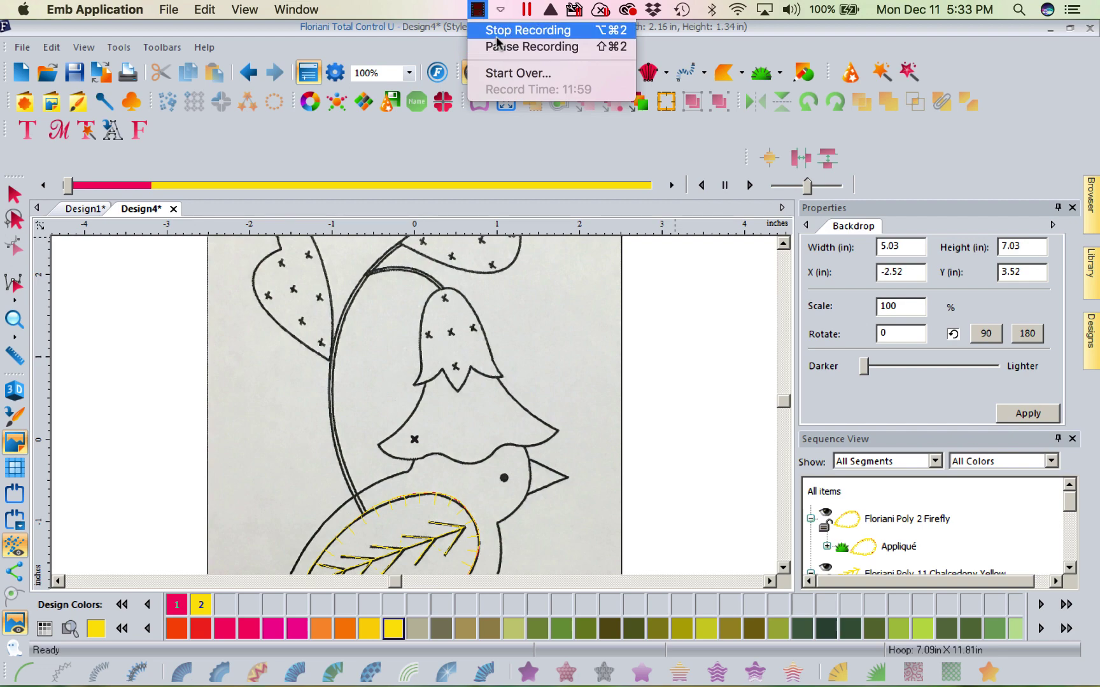